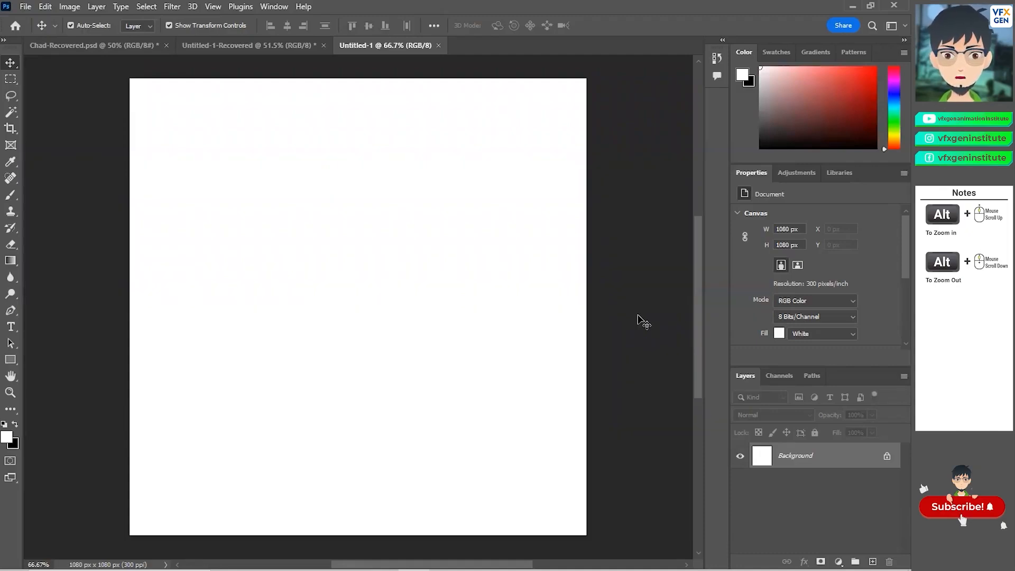
# Step: Place the sofa-g65d9b7003_1280 image from Downloads as an embedded layer and scale it down to about 17%
pyautogui.click(11, 80)
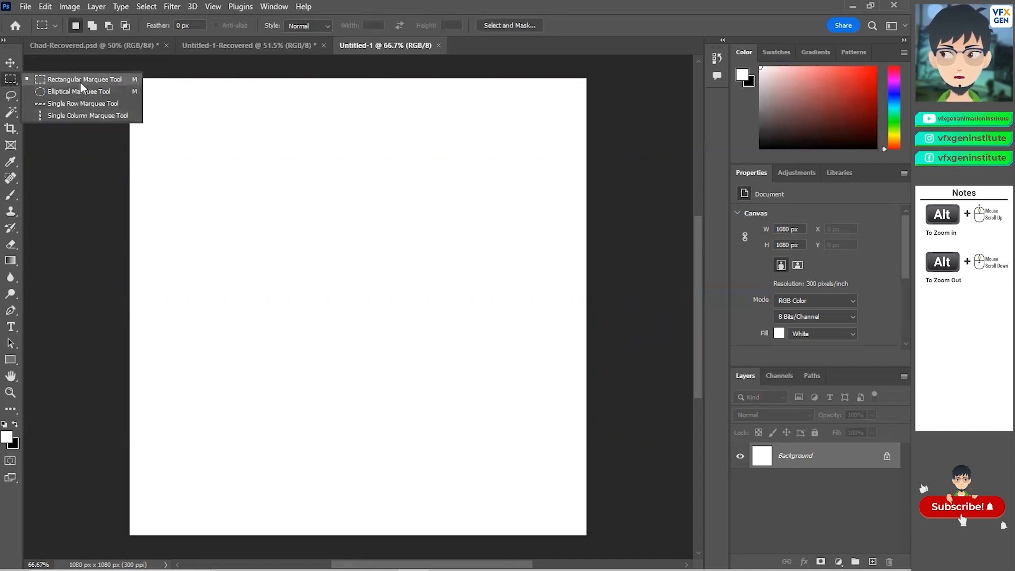
pyautogui.click(27, 6)
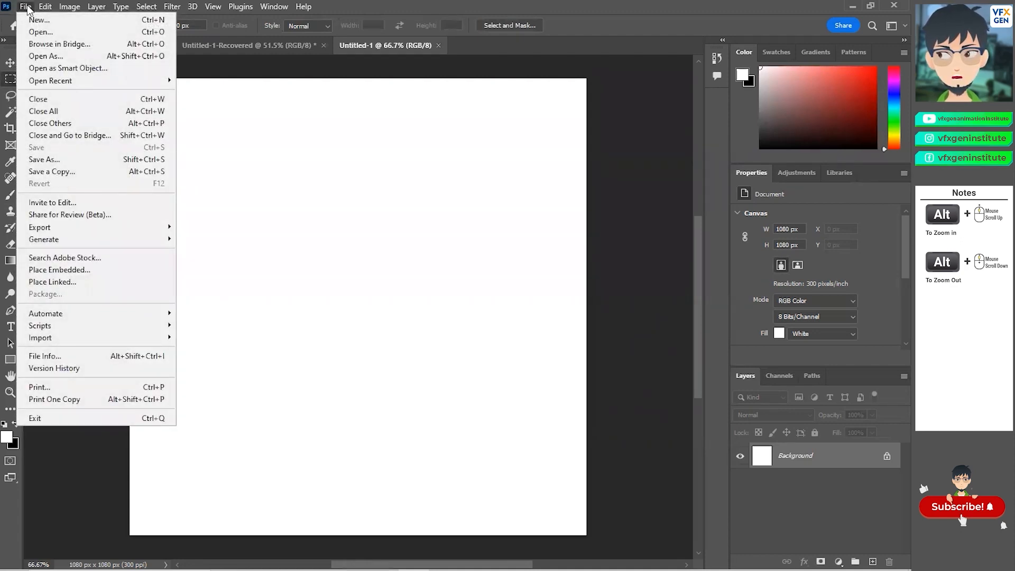
pyautogui.click(47, 271)
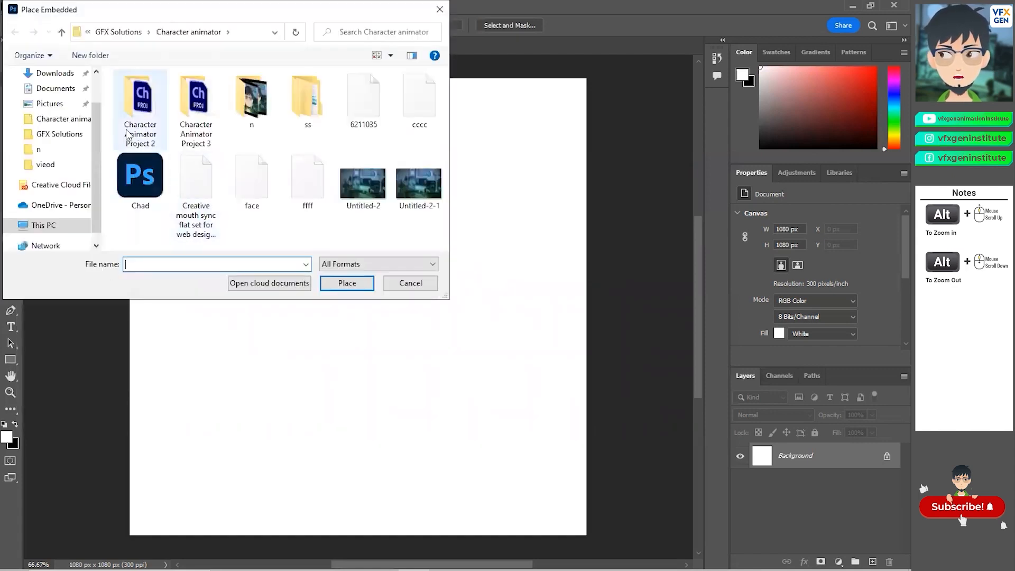
pyautogui.click(50, 73)
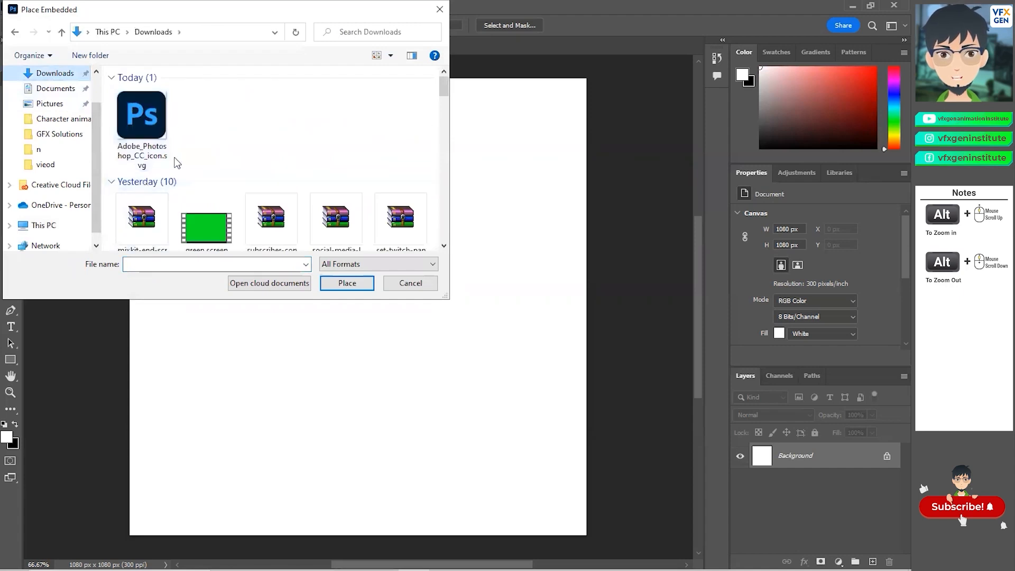
pyautogui.scroll(-6, 180, 163)
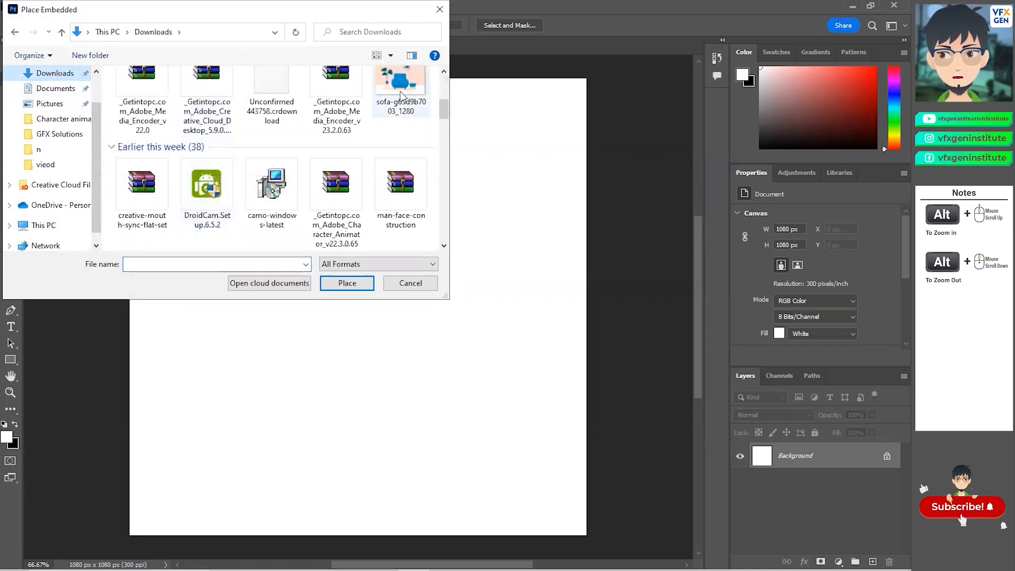
pyautogui.click(400, 96)
pyautogui.click(347, 283)
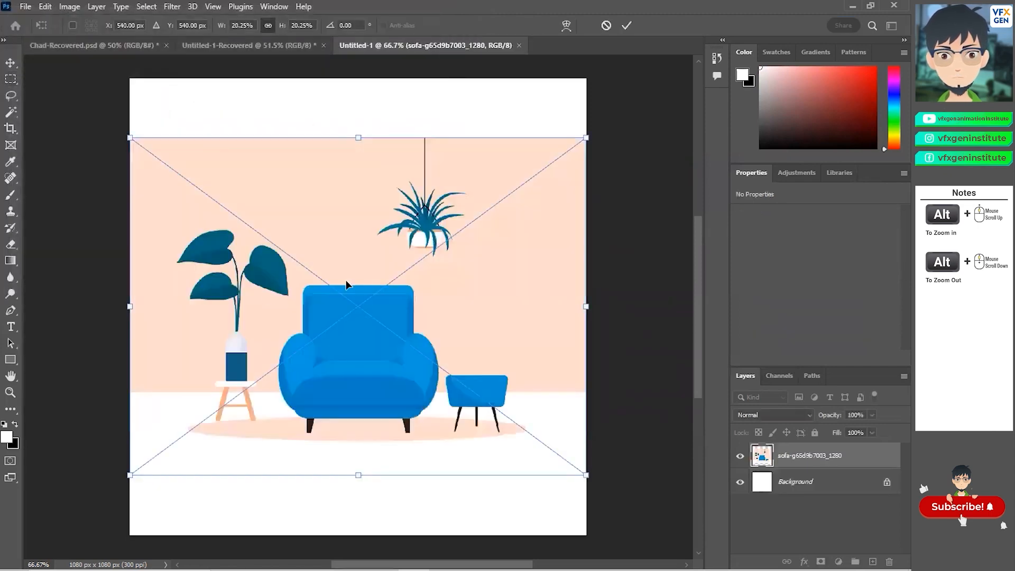
pyautogui.moveTo(361, 141); pyautogui.dragTo(364, 177)
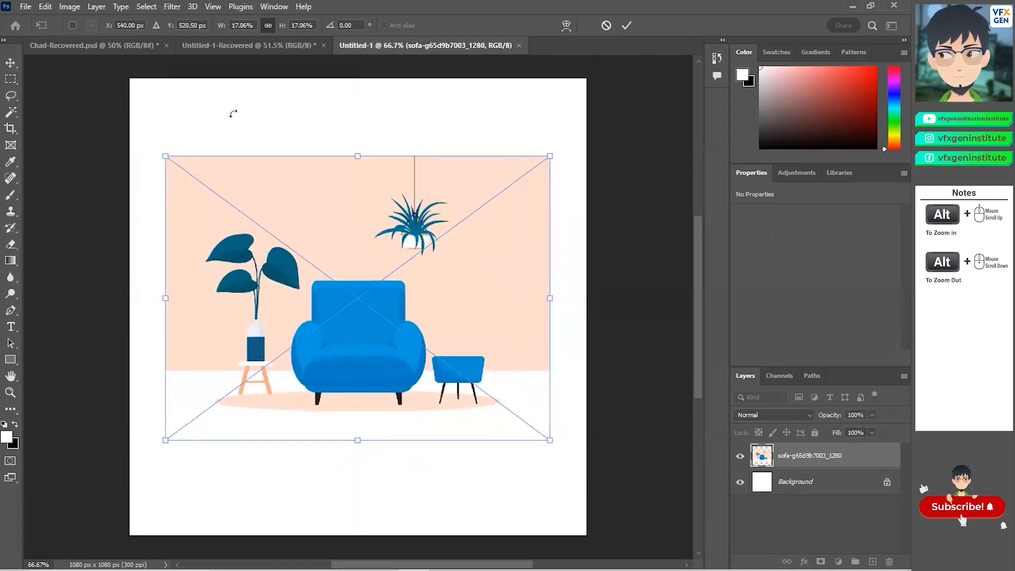
pyautogui.press('Return')
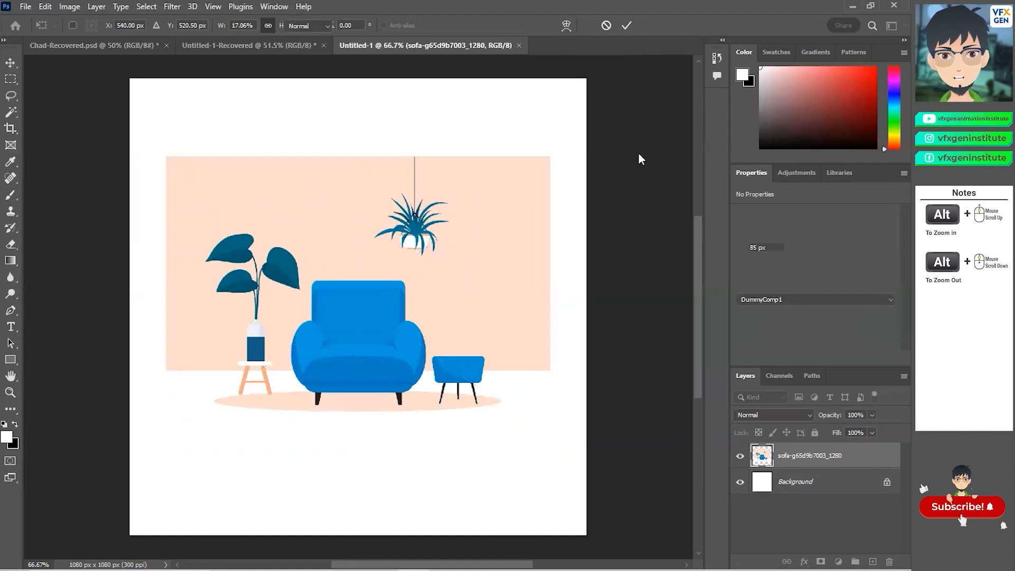
# Step: Switch to the Rectangular Marquee Tool and set its feather to 9 px
pyautogui.rightClick(11, 79)
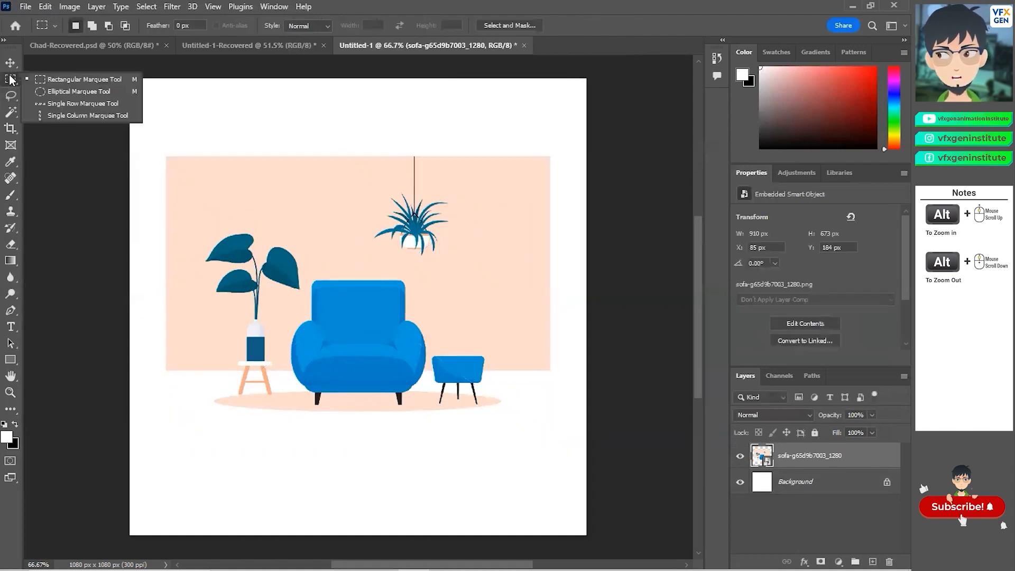
pyautogui.click(52, 81)
pyautogui.moveTo(355, 176); pyautogui.dragTo(466, 269)
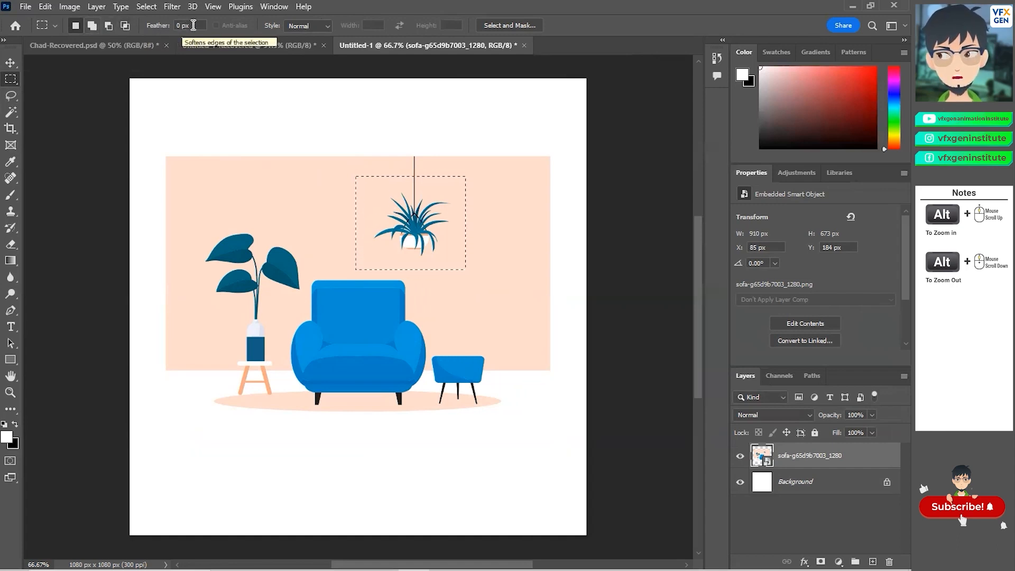
pyautogui.click(168, 26)
pyautogui.moveTo(155, 30); pyautogui.dragTo(217, 37)
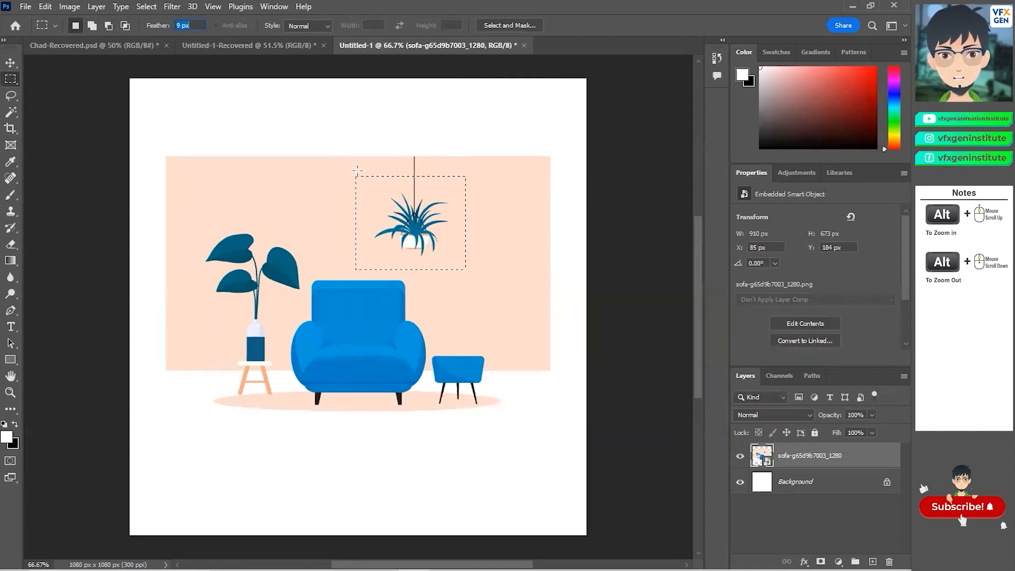
# Step: Draw a rectangular selection around the leaves of the potted plant on the left
pyautogui.press('alt')
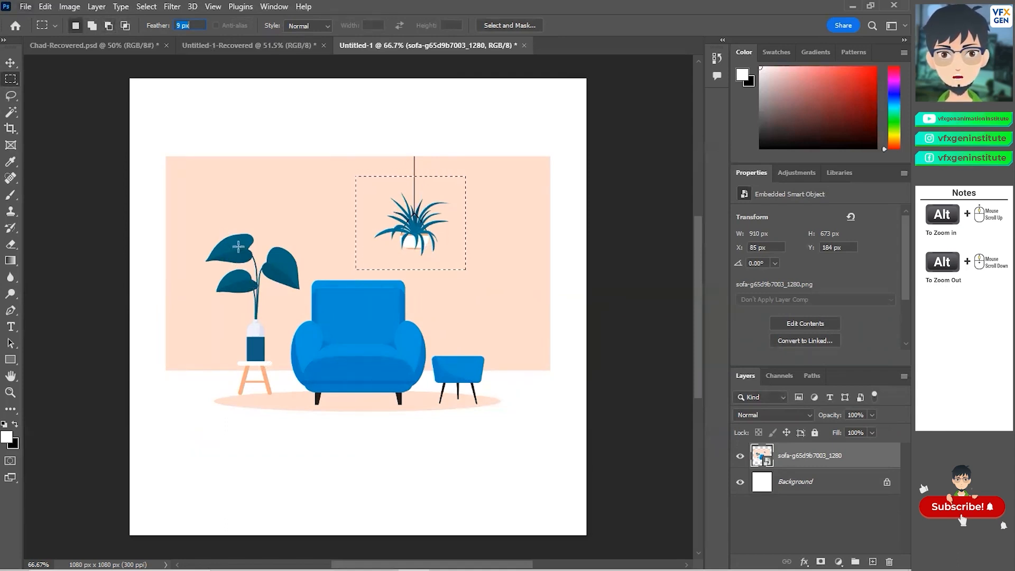
pyautogui.moveTo(207, 219); pyautogui.dragTo(294, 302)
pyautogui.press('alt')
# Step: Zoom in and out to inspect the feathered selection around the leaves
pyautogui.scroll(2, 248, 276)
pyautogui.scroll(1, 248, 275)
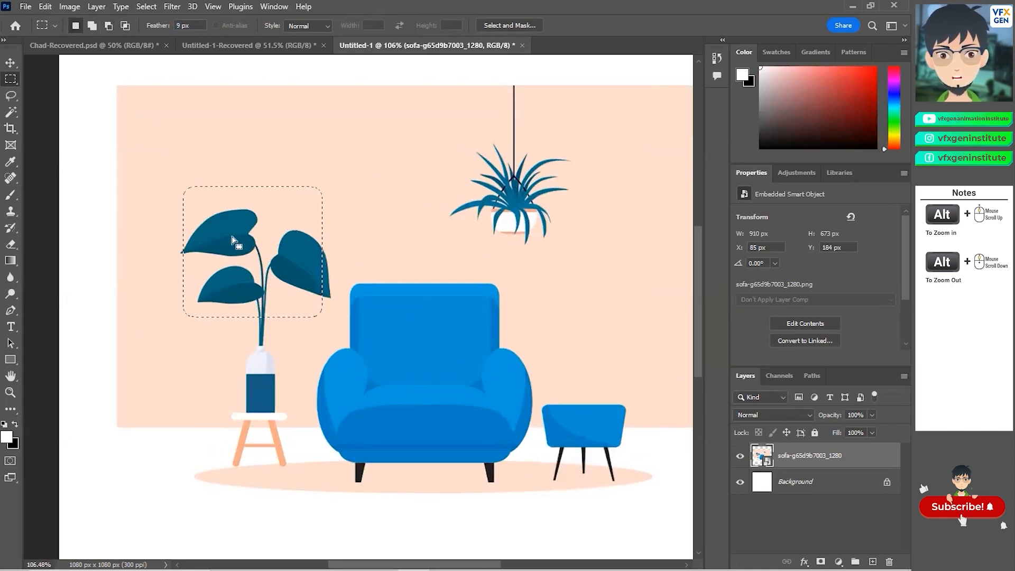
pyautogui.press('alt')
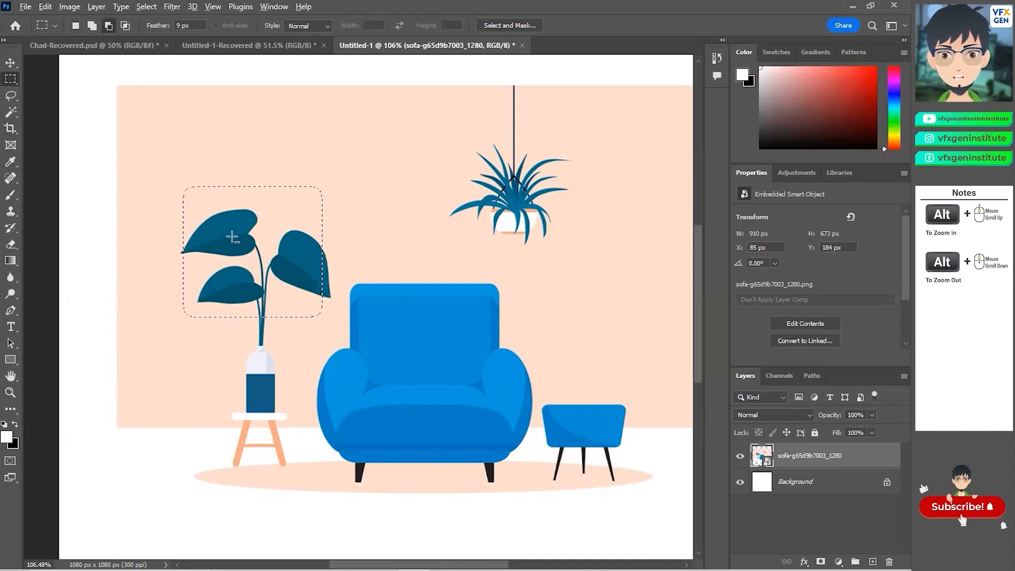
pyautogui.scroll(-4, 232, 237)
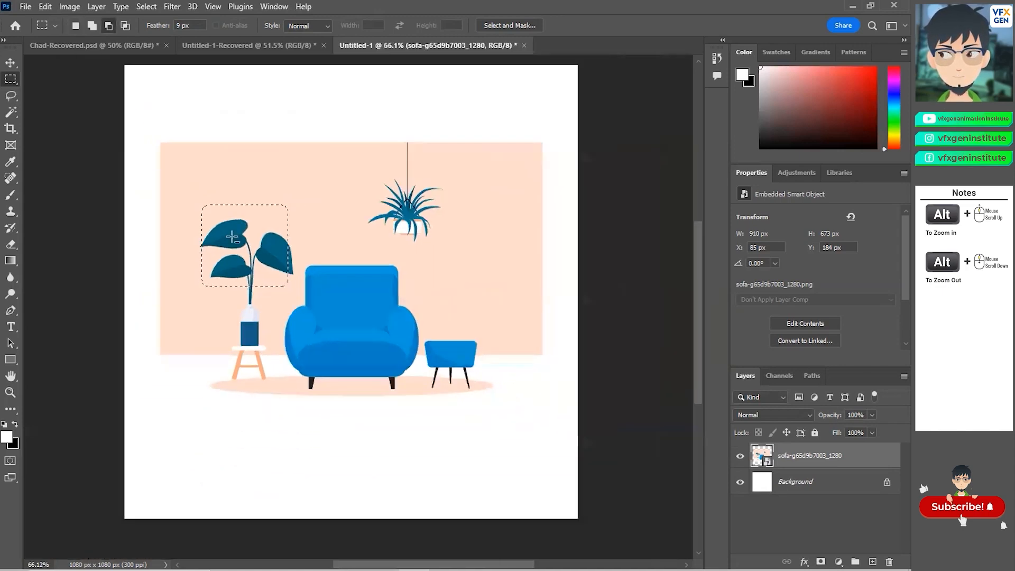
pyautogui.scroll(3, 232, 238)
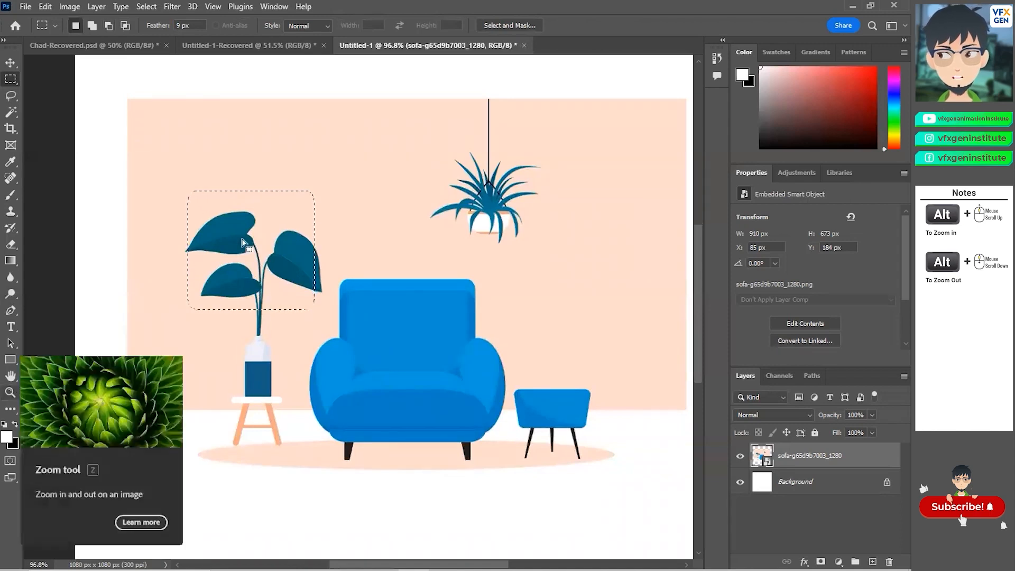
pyautogui.scroll(-2, 243, 242)
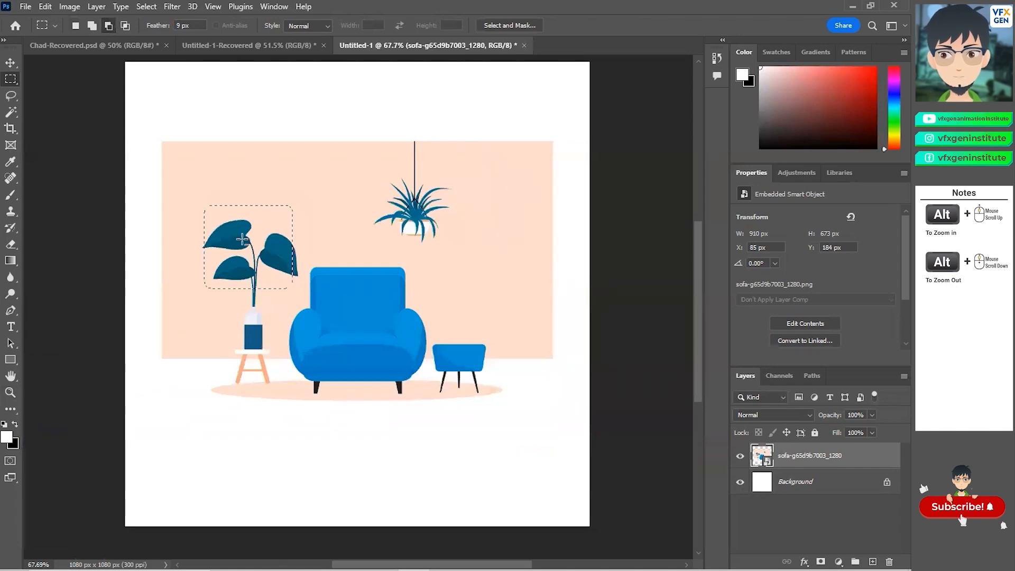
pyautogui.scroll(2, 242, 239)
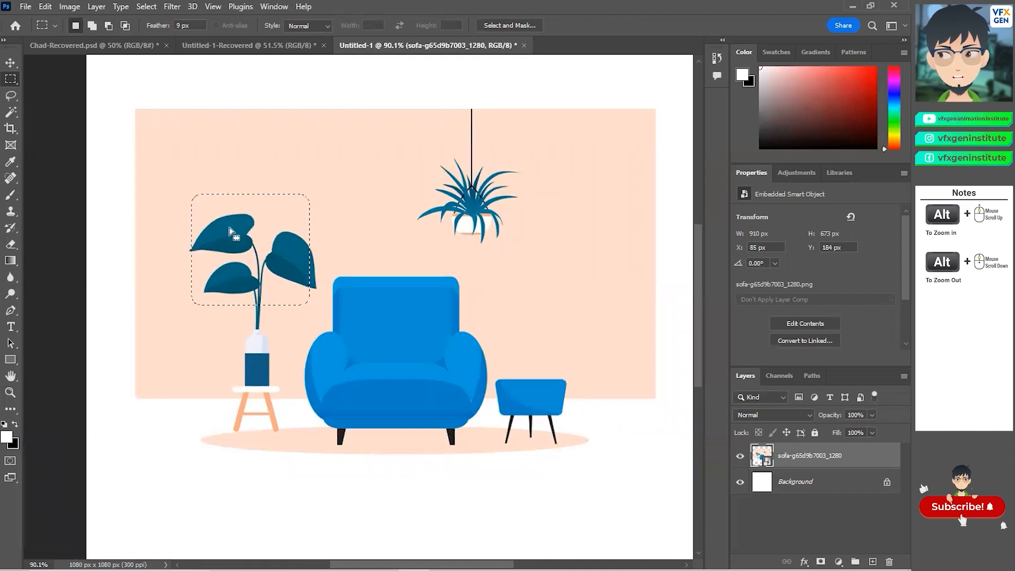
pyautogui.scroll(1, 246, 242)
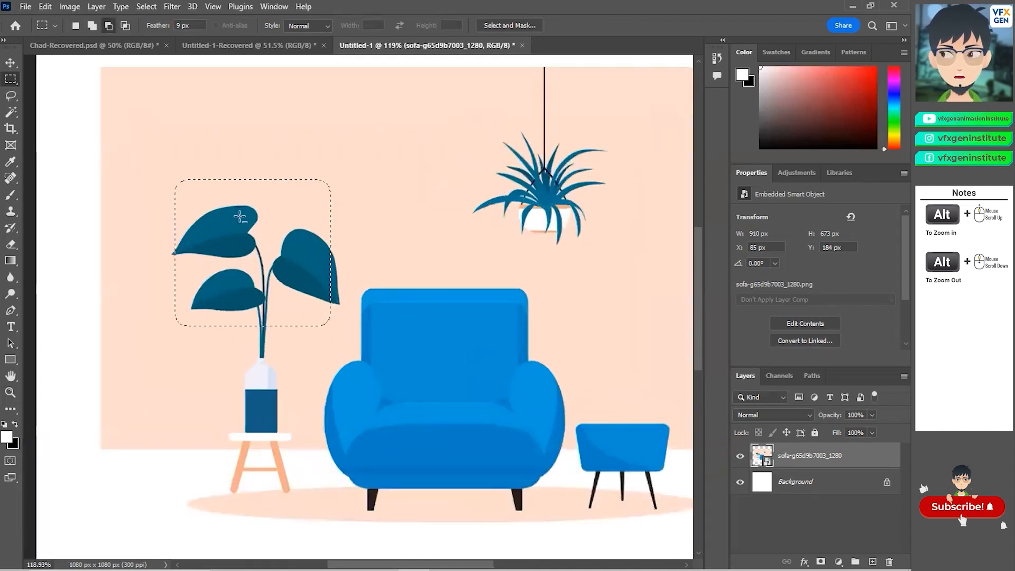
pyautogui.scroll(1, 193, 204)
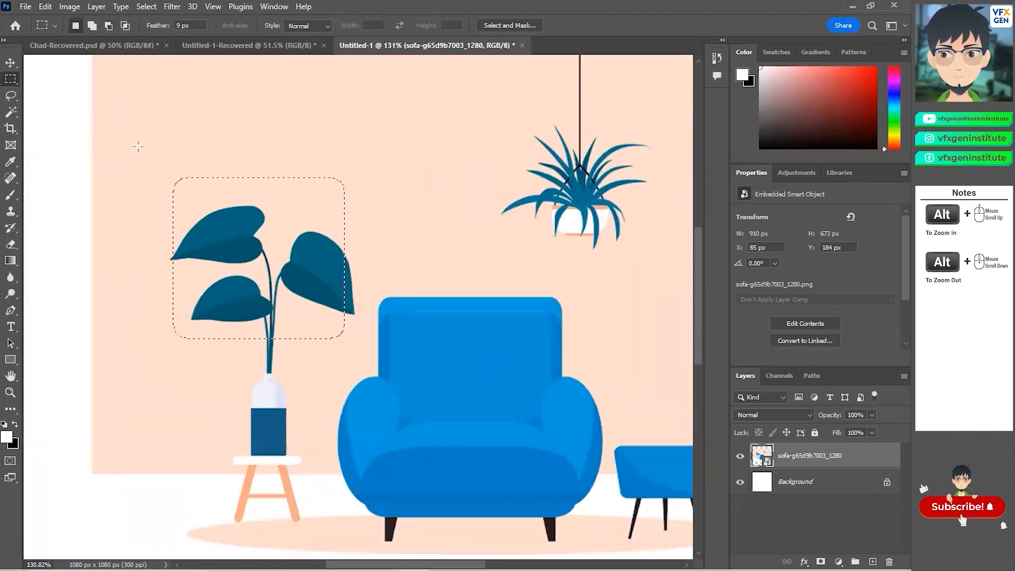
pyautogui.rightClick(12, 81)
pyautogui.click(43, 80)
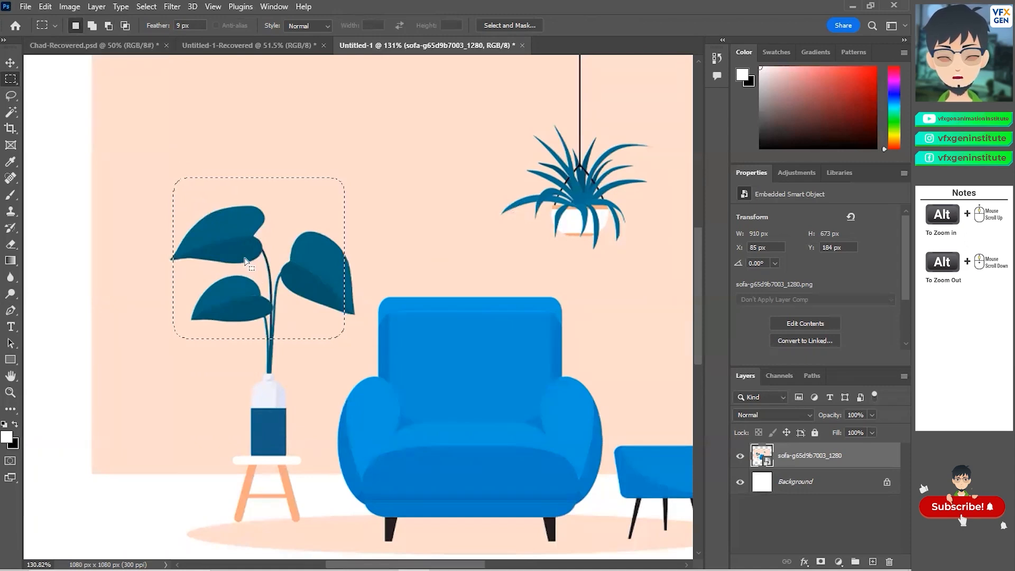
pyautogui.moveTo(237, 249); pyautogui.dragTo(254, 199)
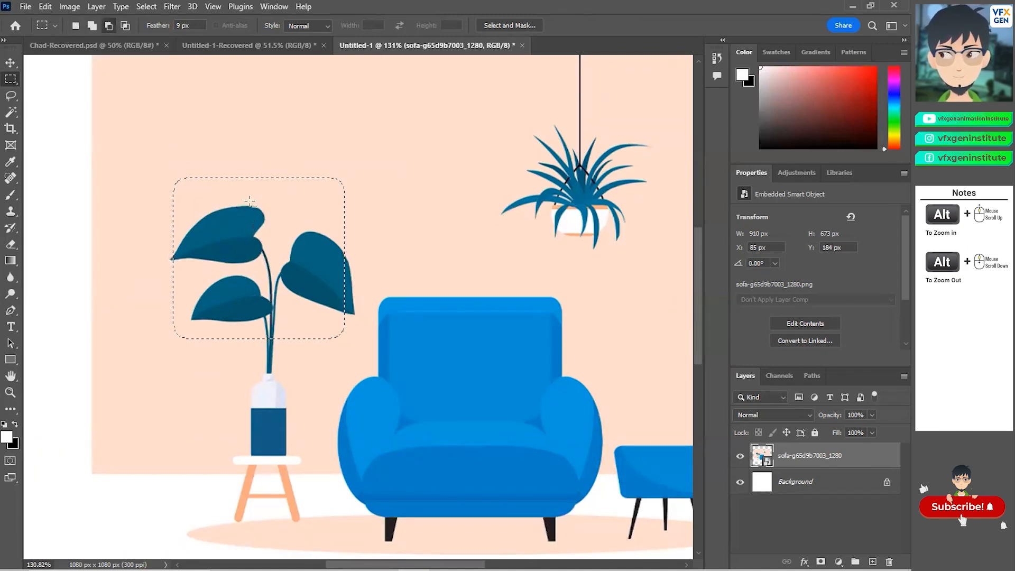
pyautogui.click(12, 63)
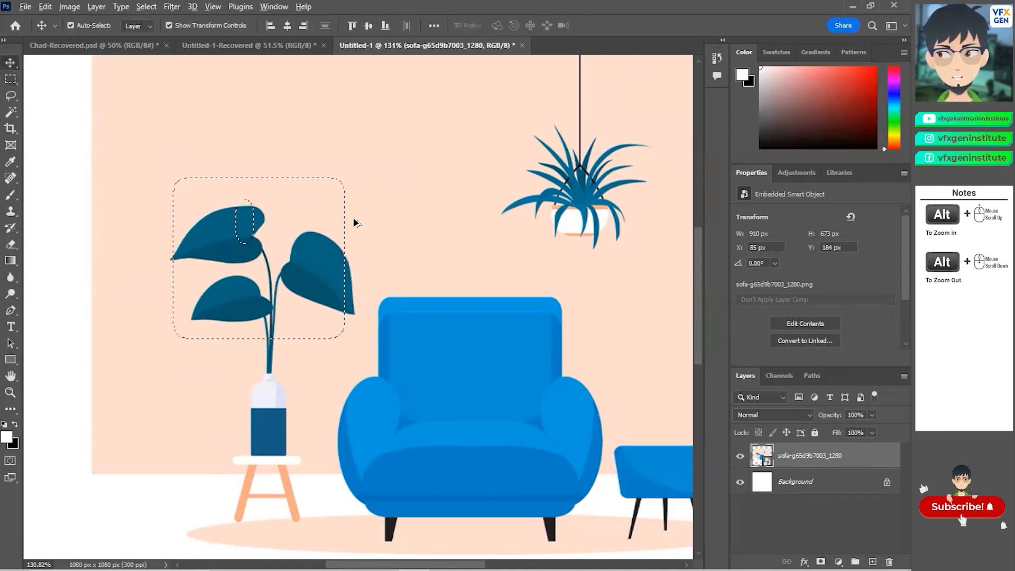
pyautogui.hotkey('ctrl', 'z')
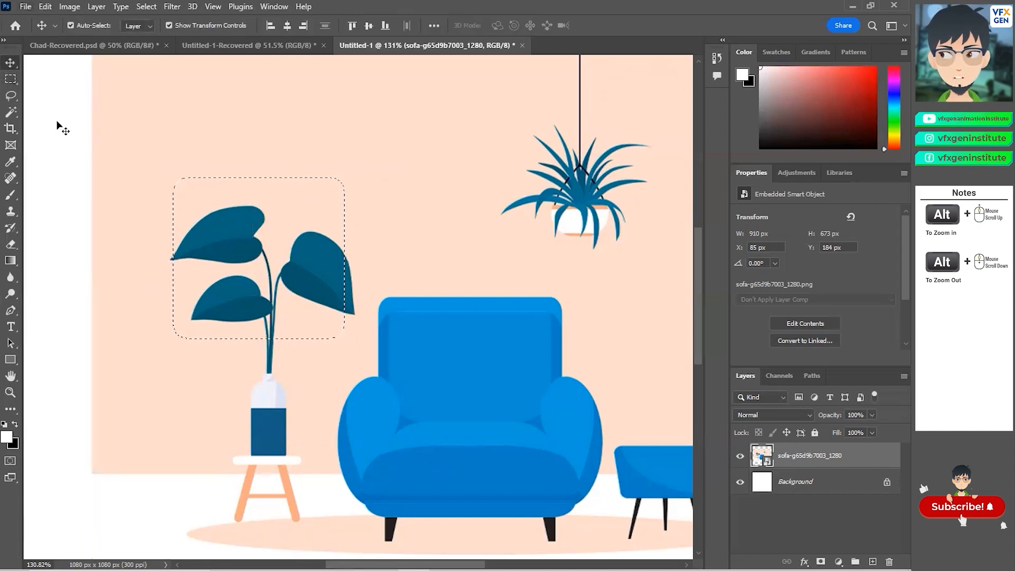
# Step: Nudge the sofa image layer slightly right and down with the Move tool, then rasterize the layer
pyautogui.scroll(-2, 369, 226)
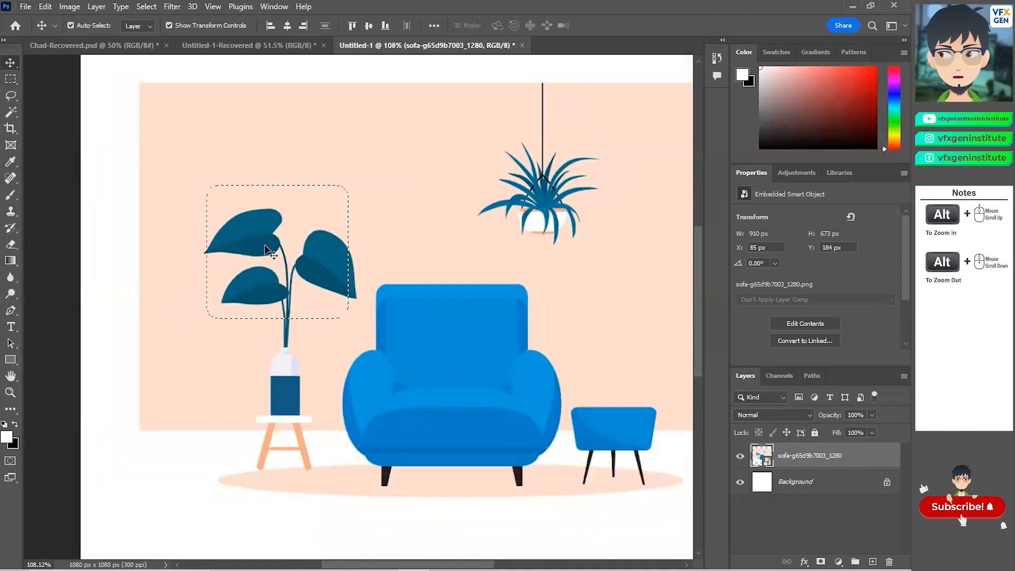
pyautogui.moveTo(265, 245); pyautogui.dragTo(298, 252)
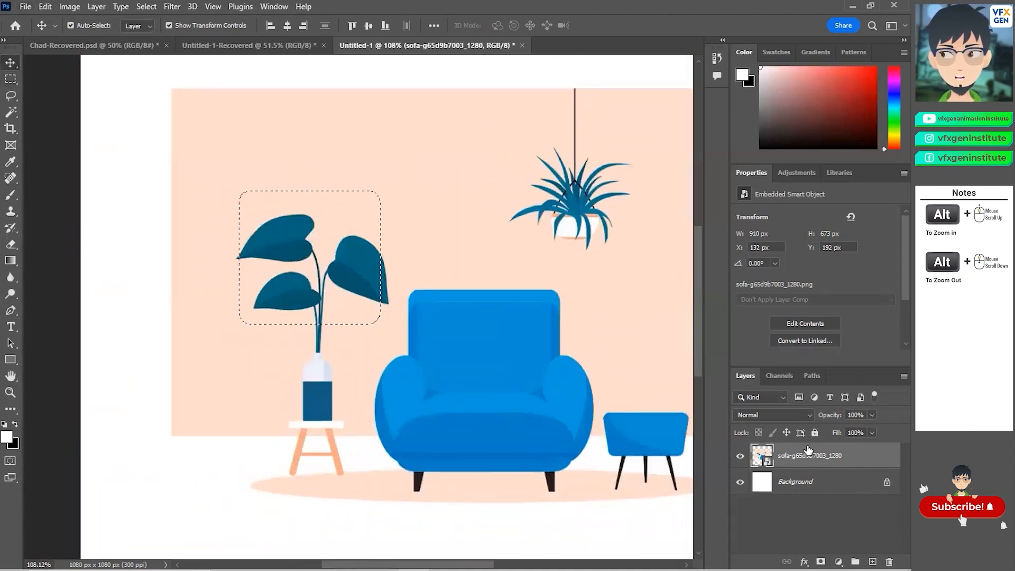
pyautogui.moveTo(325, 284); pyautogui.dragTo(309, 282)
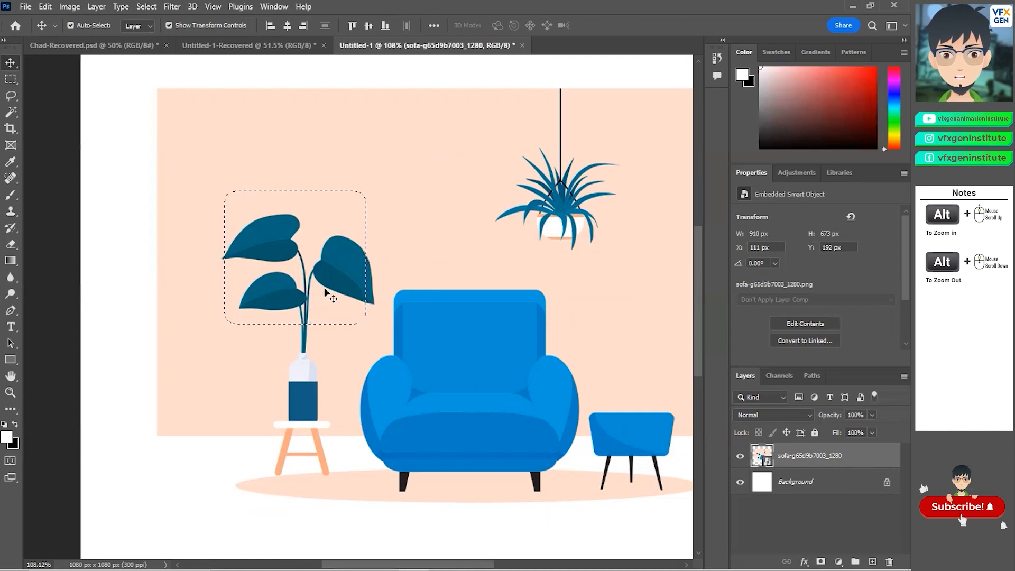
pyautogui.rightClick(838, 457)
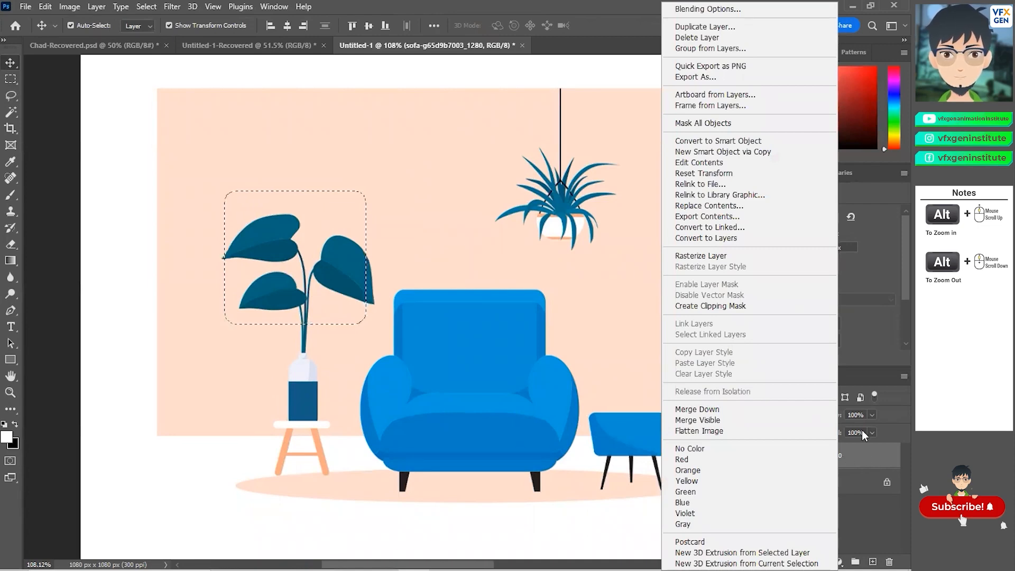
pyautogui.click(705, 257)
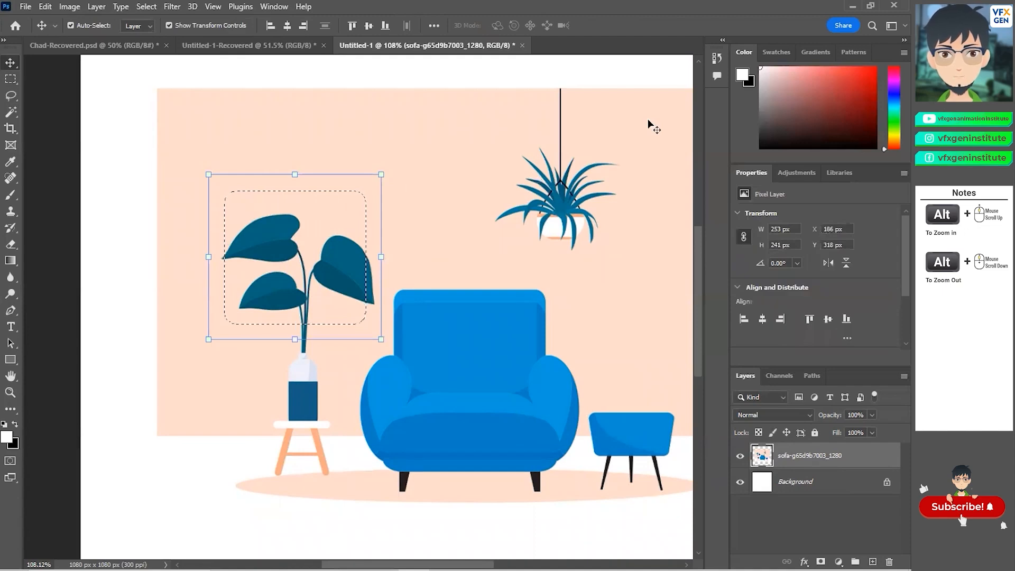
# Step: Move the selected feathered leaves out of the scene to the upper-left corner of the canvas
pyautogui.scroll(3, 461, 258)
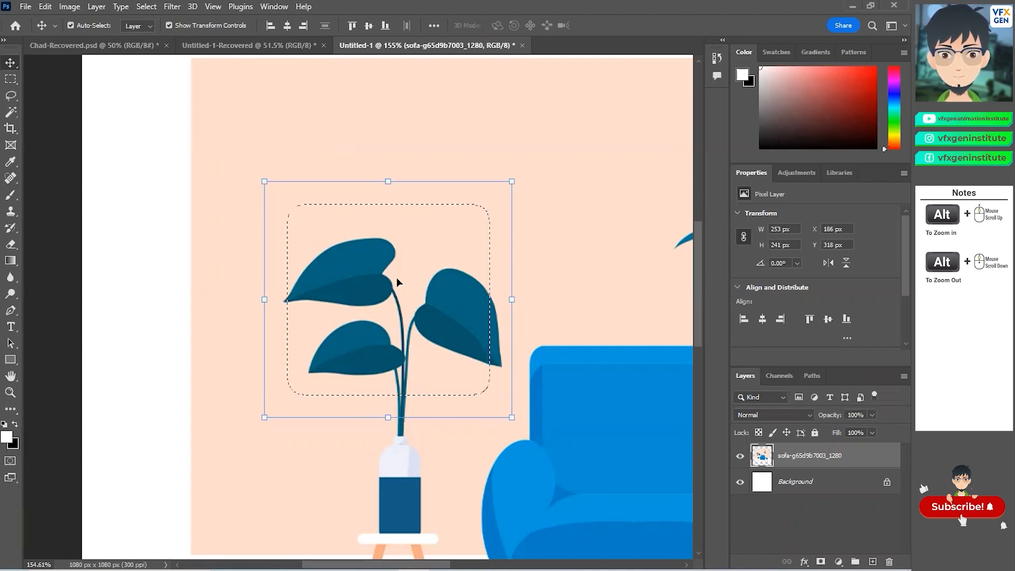
pyautogui.moveTo(345, 284); pyautogui.dragTo(89, 197)
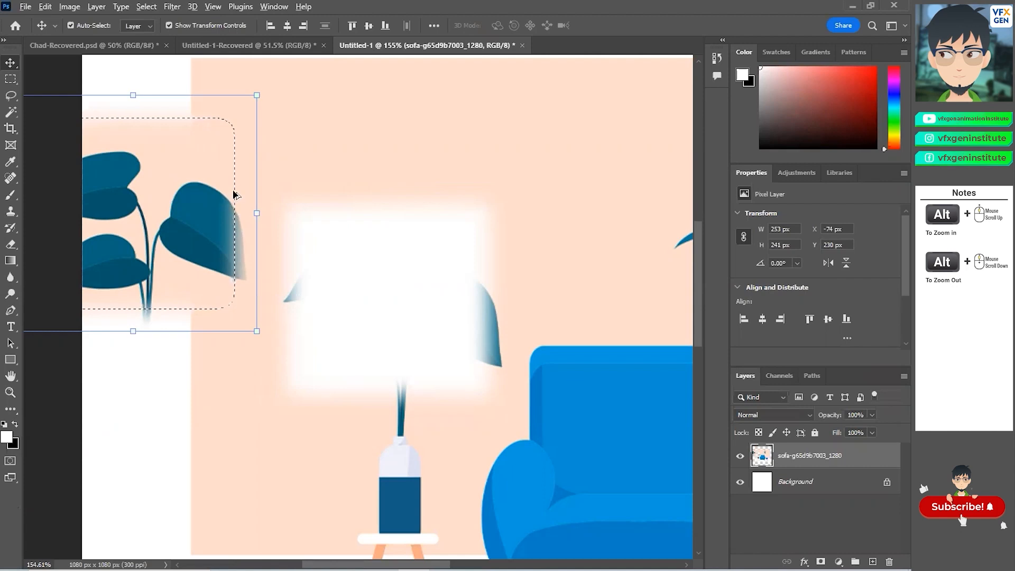
pyautogui.scroll(7, 234, 194)
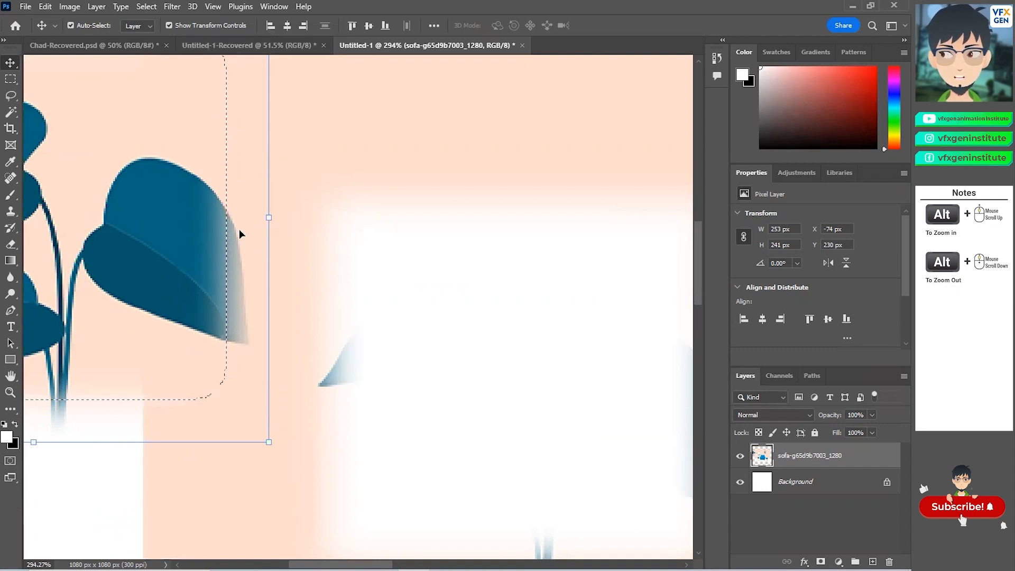
pyautogui.scroll(-1, 233, 228)
pyautogui.scroll(-2, 233, 229)
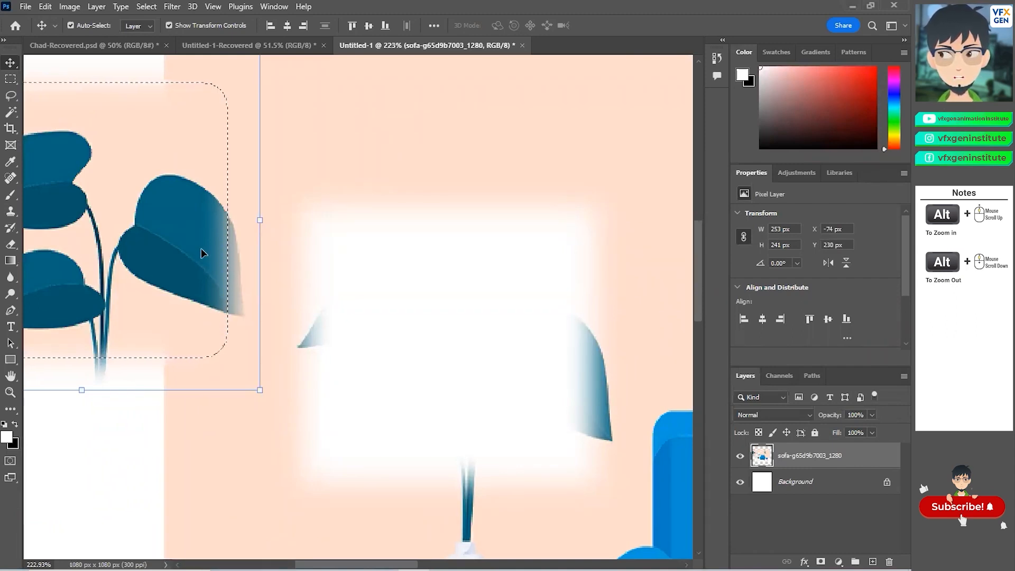
pyautogui.keyDown('alt'); pyautogui.scroll(-1, 253, 224); pyautogui.keyUp('alt')
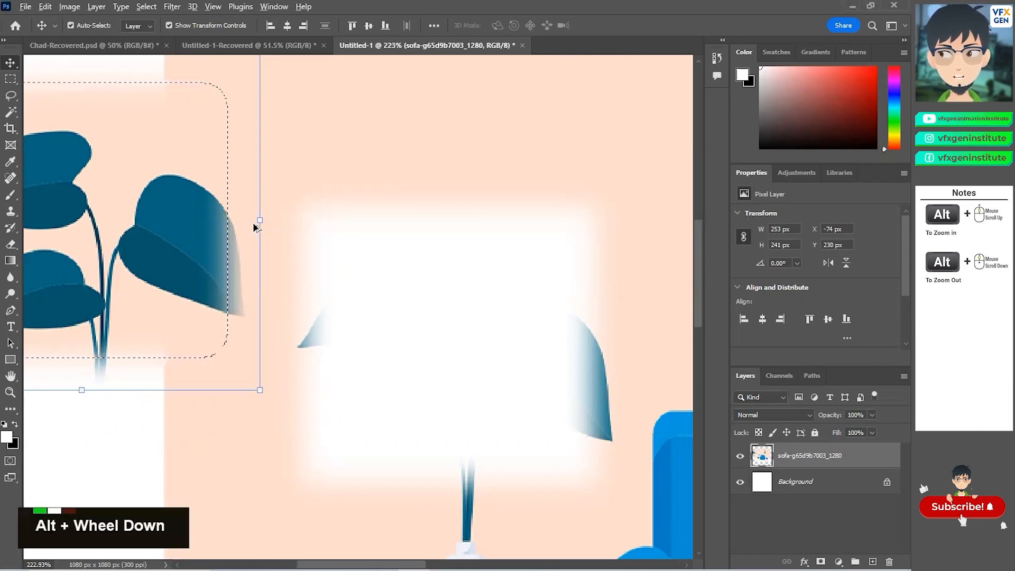
pyautogui.keyDown('alt'); pyautogui.scroll(-7, 253, 224); pyautogui.keyUp('alt')
pyautogui.moveTo(199, 243); pyautogui.dragTo(255, 192)
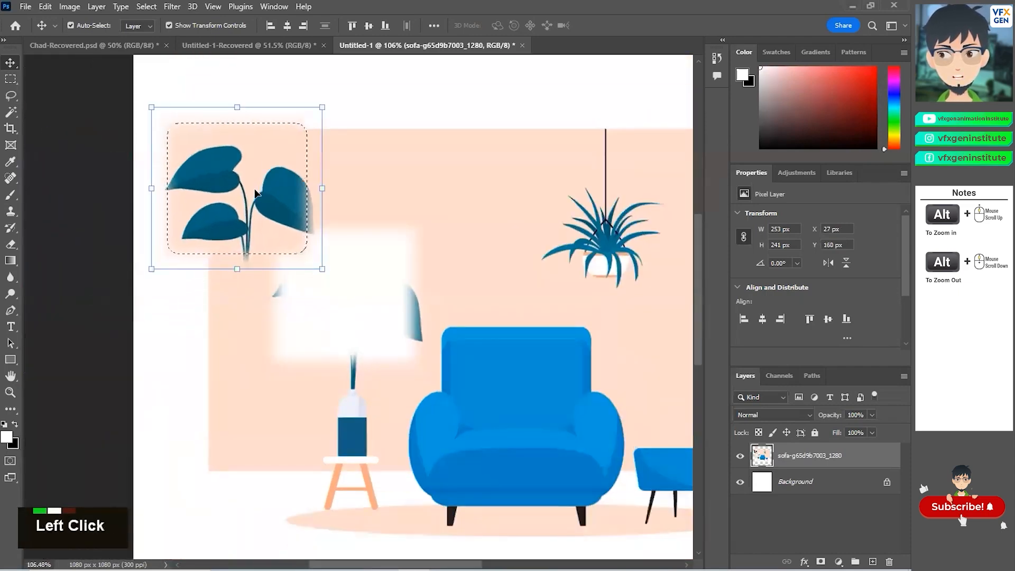
# Step: Undo the move of the feathered leaves and deselect everything
pyautogui.hotkey('ctrl', 'z')
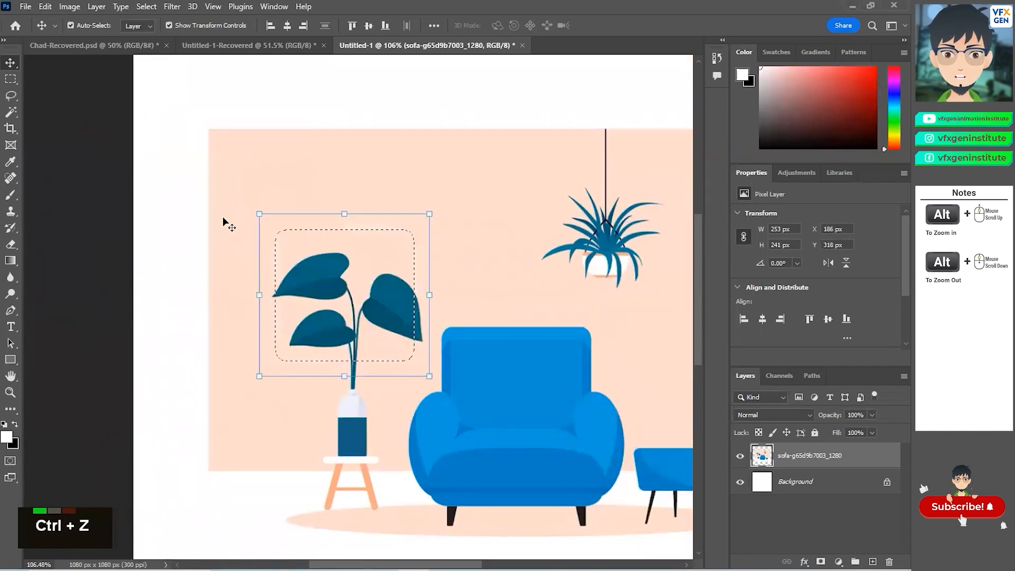
pyautogui.click(188, 220)
pyautogui.hotkey('ctrl', 'd')
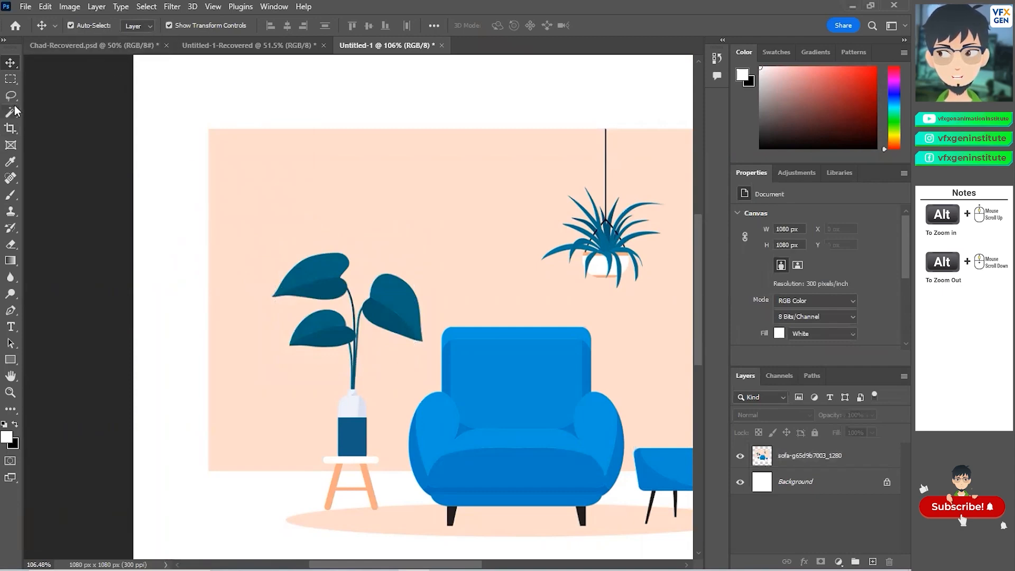
# Step: With the Rectangular Marquee tool set to 0 px feather and Normal style, draw a selection above the left plant
pyautogui.click(10, 80)
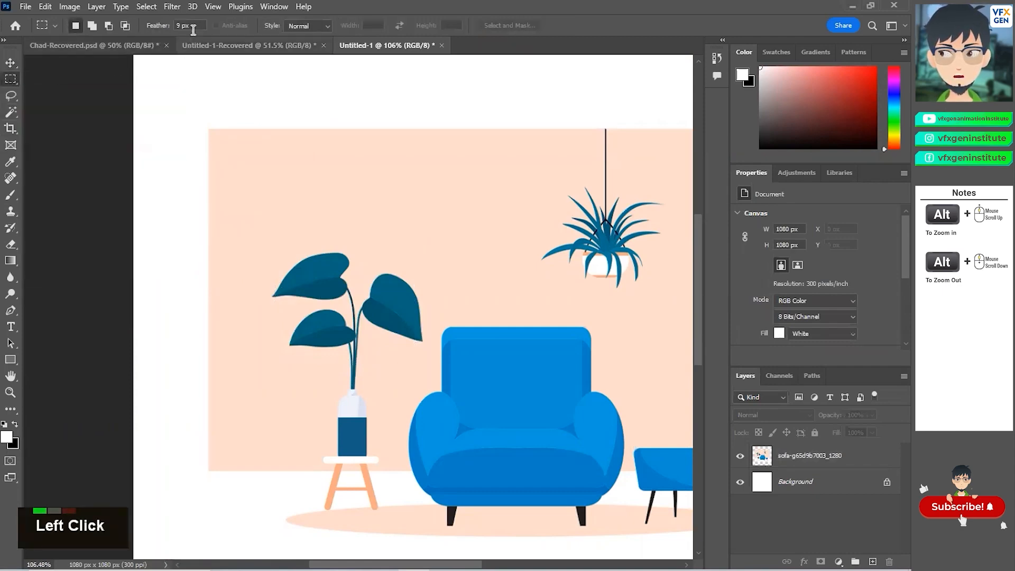
pyautogui.click(199, 25)
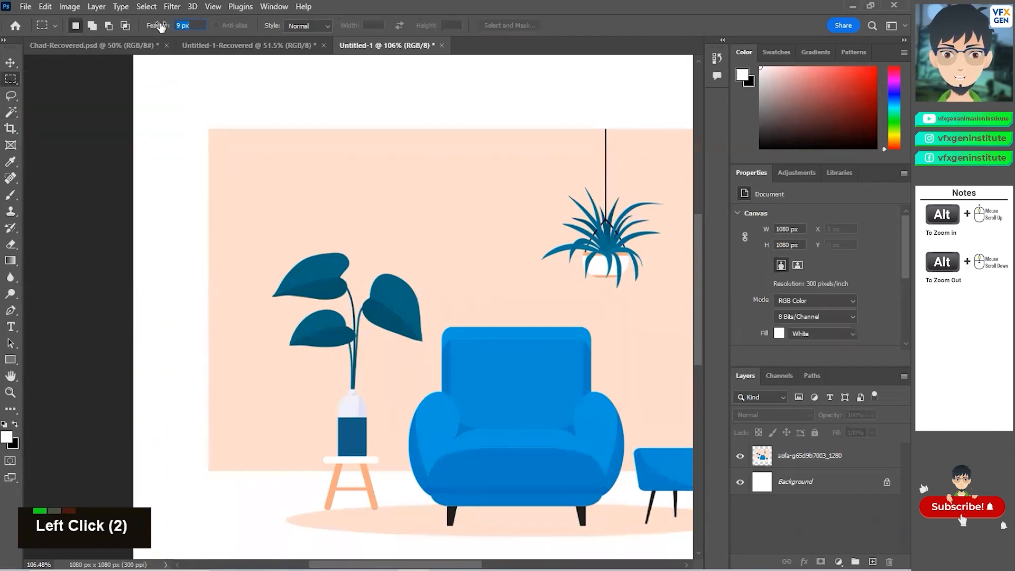
pyautogui.write('0')
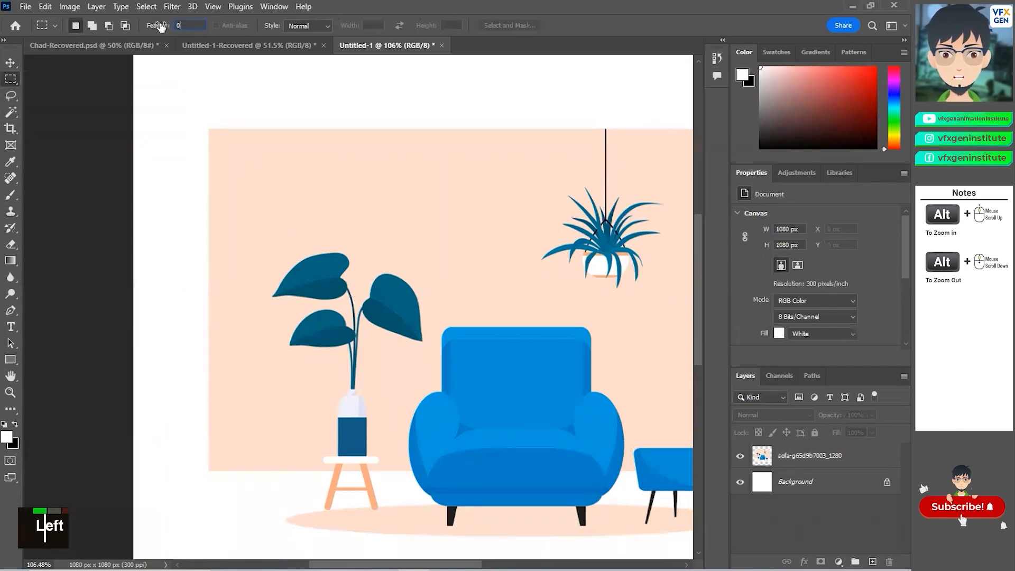
pyautogui.click(303, 26)
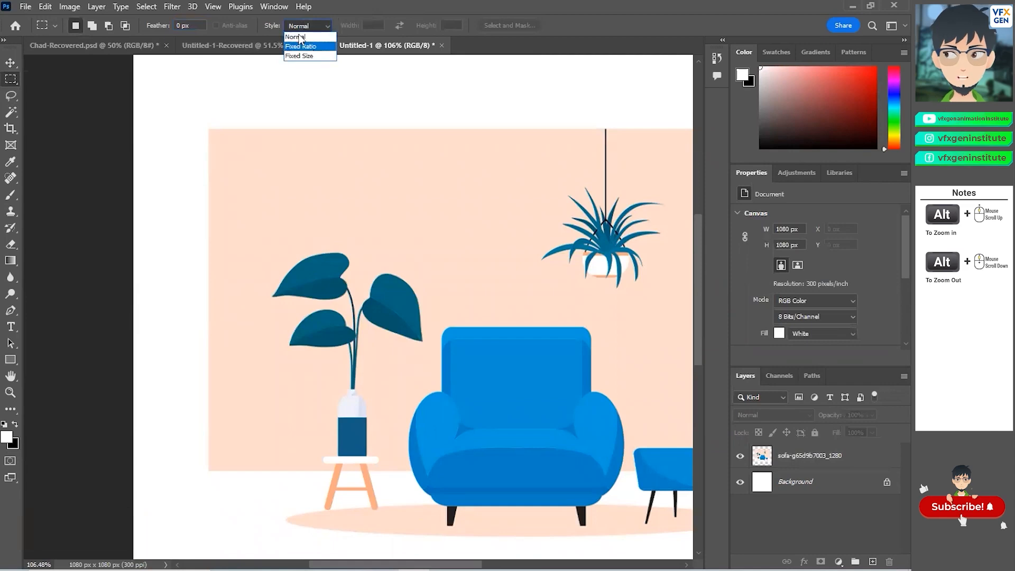
pyautogui.click(306, 37)
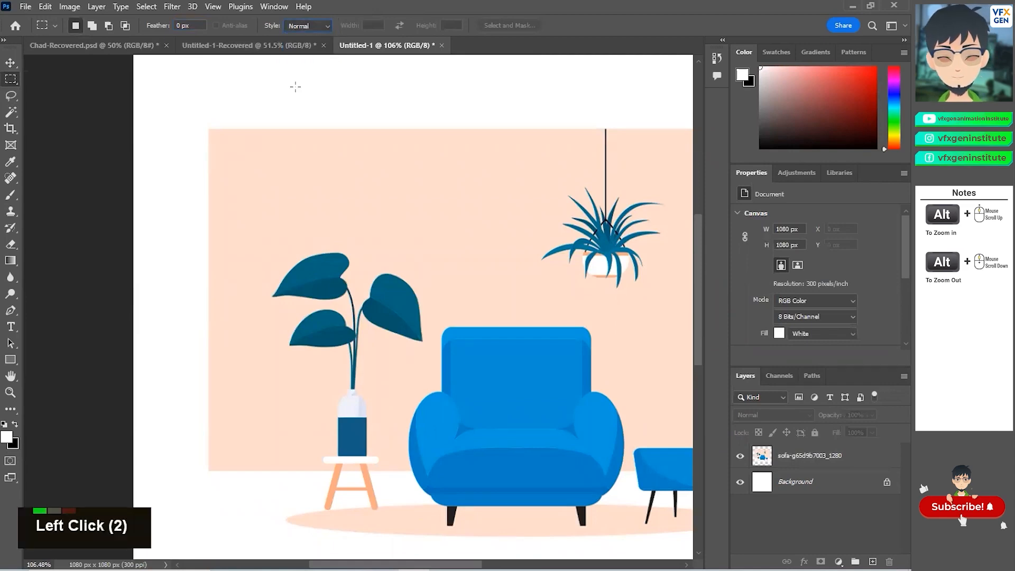
pyautogui.moveTo(324, 250); pyautogui.dragTo(353, 265)
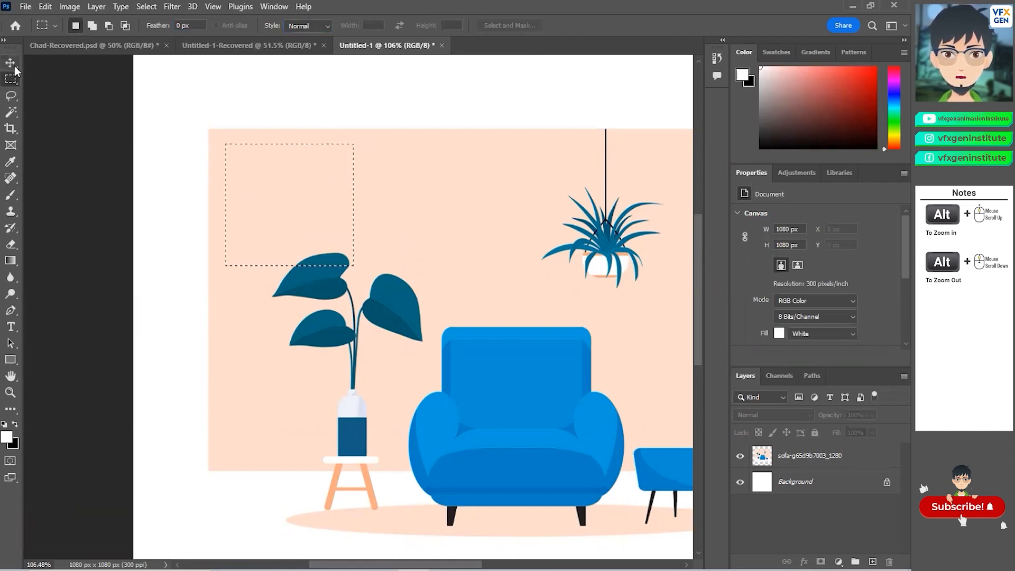
# Step: Switch the marquee style to Fixed Ratio and draw a square selection above the plant
pyautogui.click(300, 26)
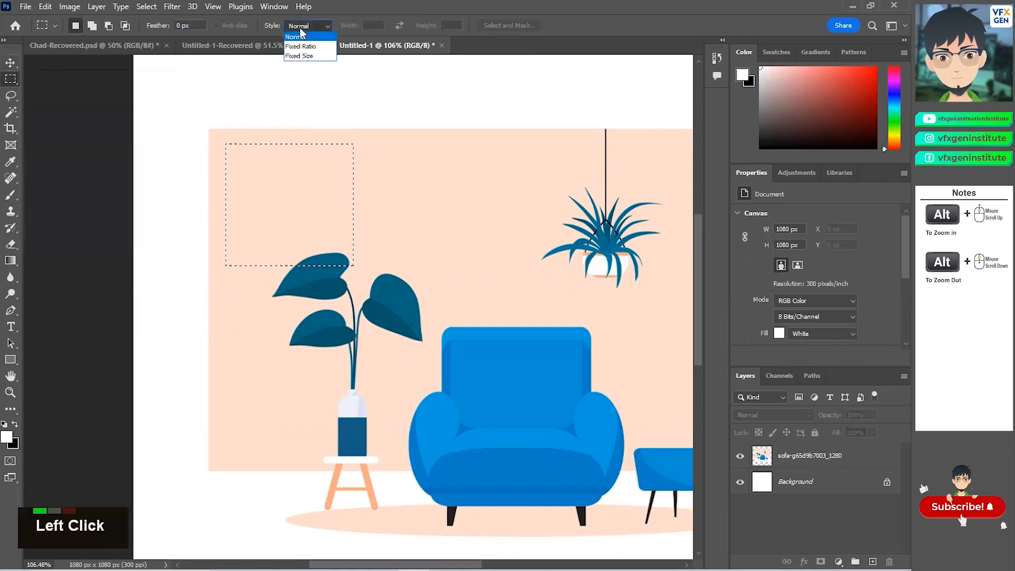
pyautogui.click(303, 46)
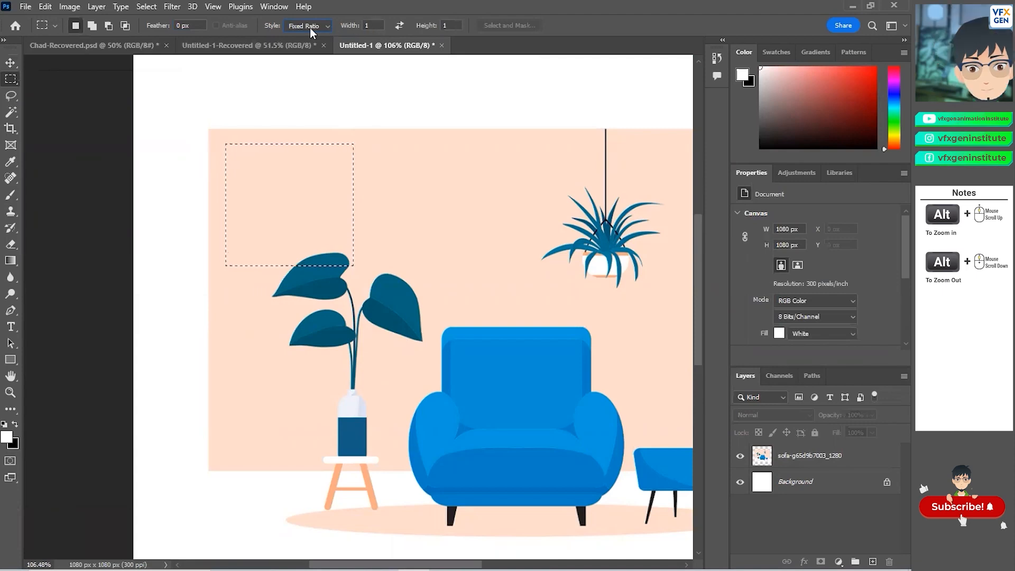
pyautogui.moveTo(251, 190); pyautogui.dragTo(494, 218)
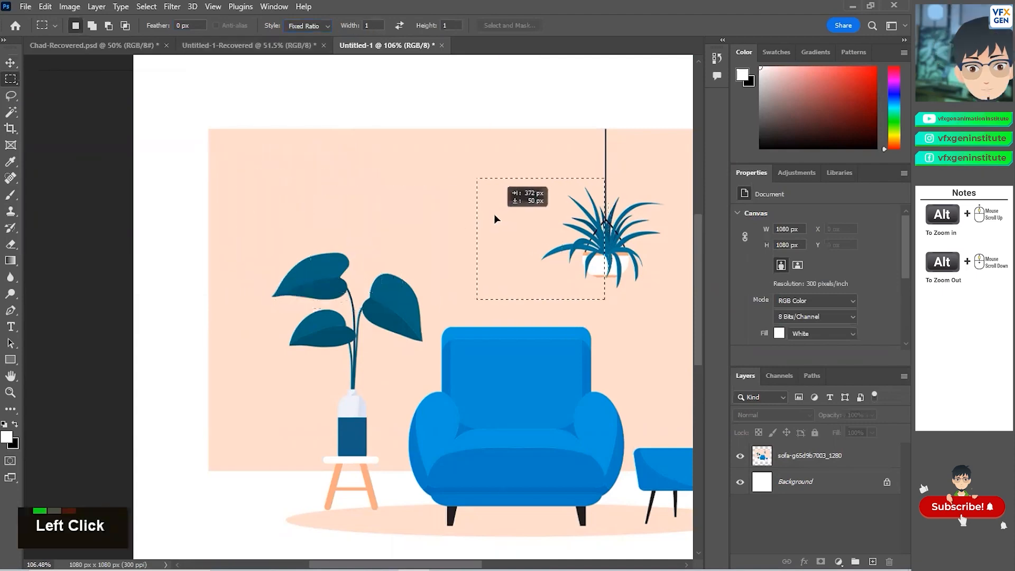
pyautogui.moveTo(252, 164); pyautogui.dragTo(418, 235)
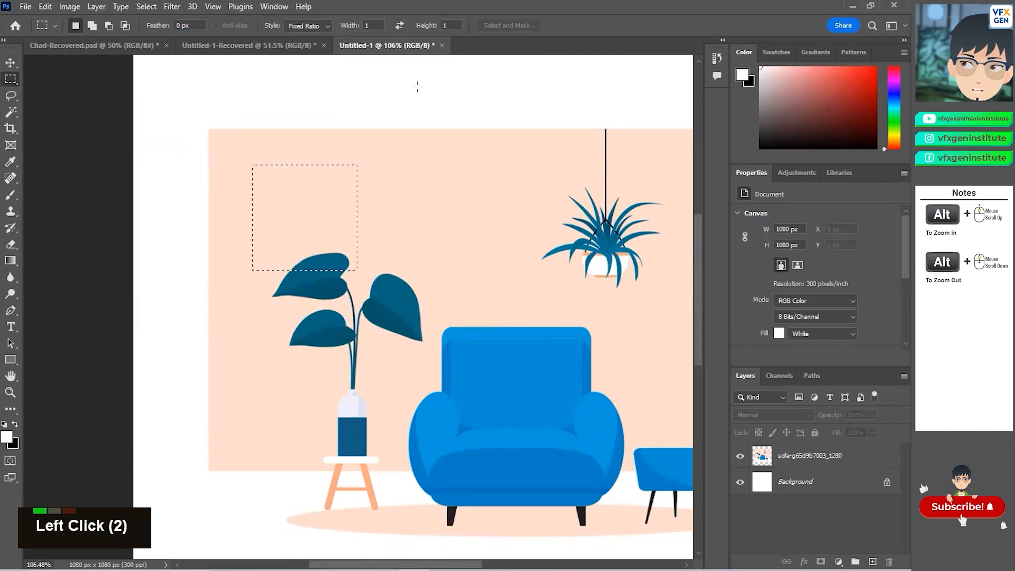
# Step: Set the fixed ratio height to 2 and draw a tall 1:2 selection over the left plant
pyautogui.click(454, 29)
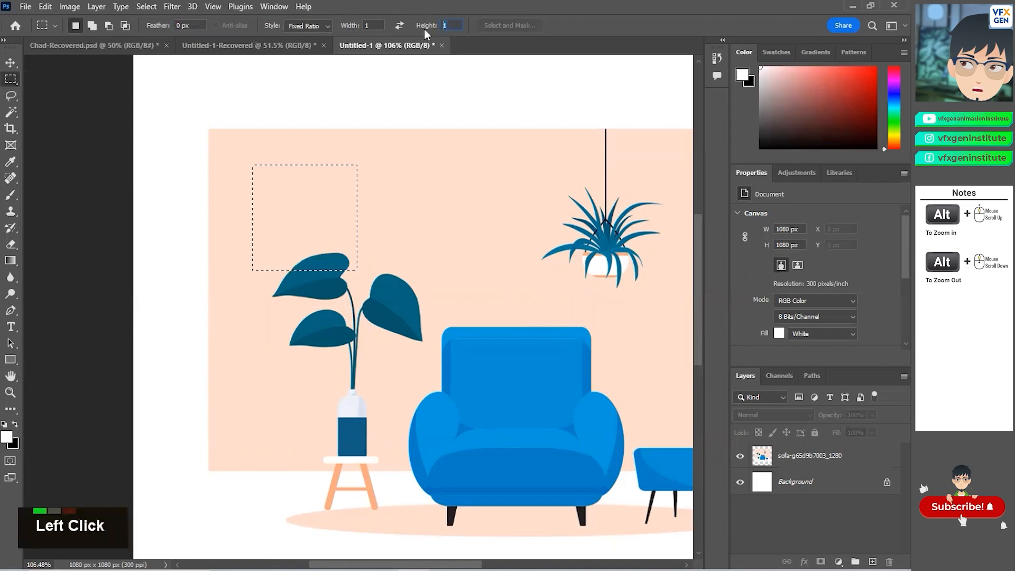
pyautogui.write('2')
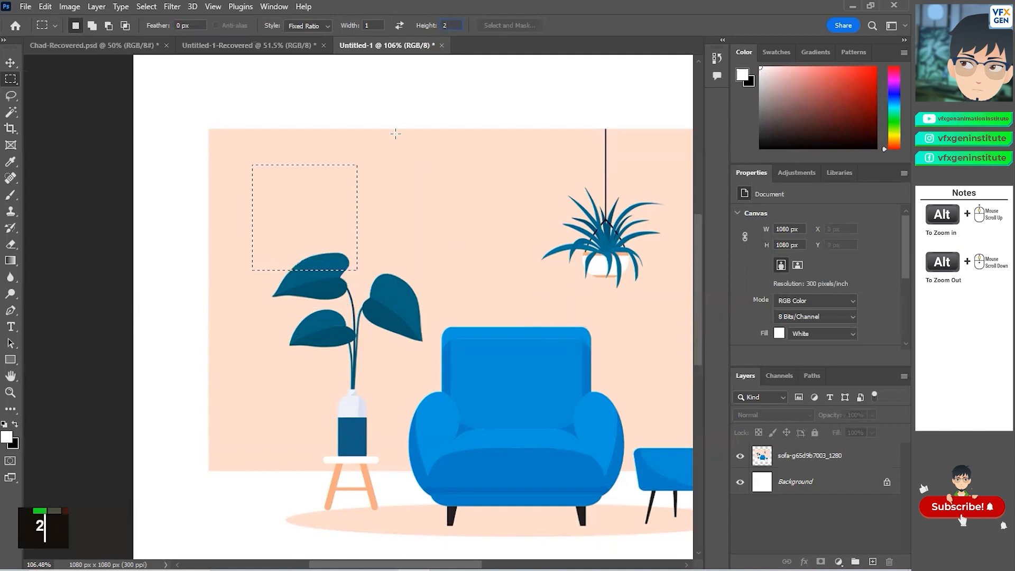
pyautogui.moveTo(242, 151); pyautogui.dragTo(408, 327)
pyautogui.click(248, 197)
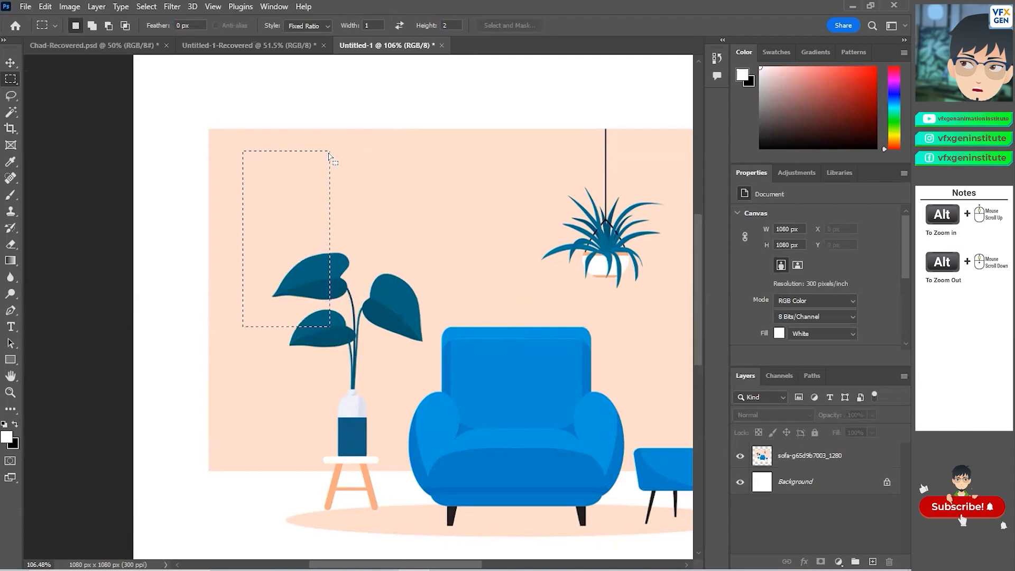
# Step: Switch the style to Fixed Size of 100 × 100 px and place a square selection near the wall's upper-left corner
pyautogui.click(311, 27)
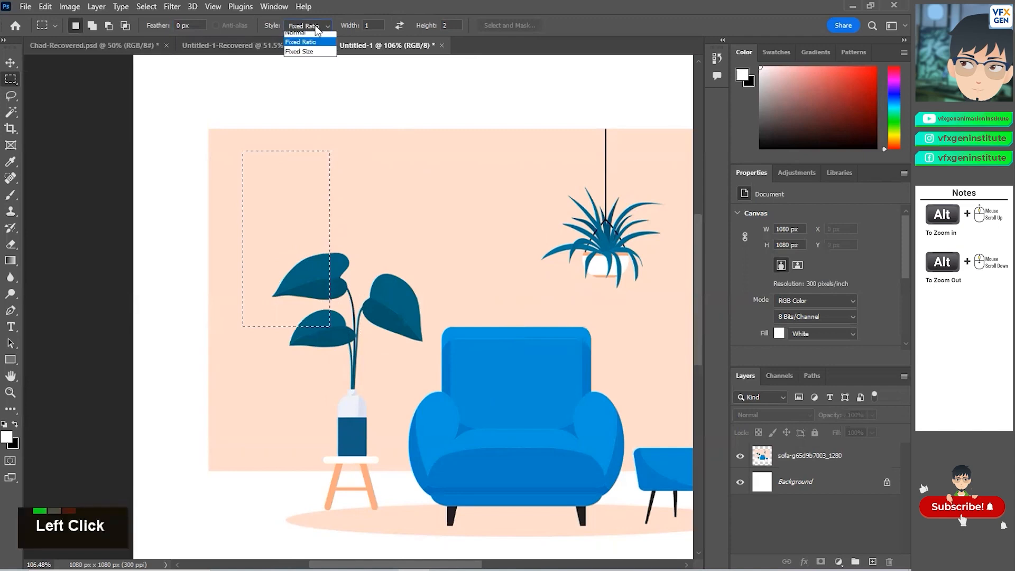
pyautogui.click(306, 55)
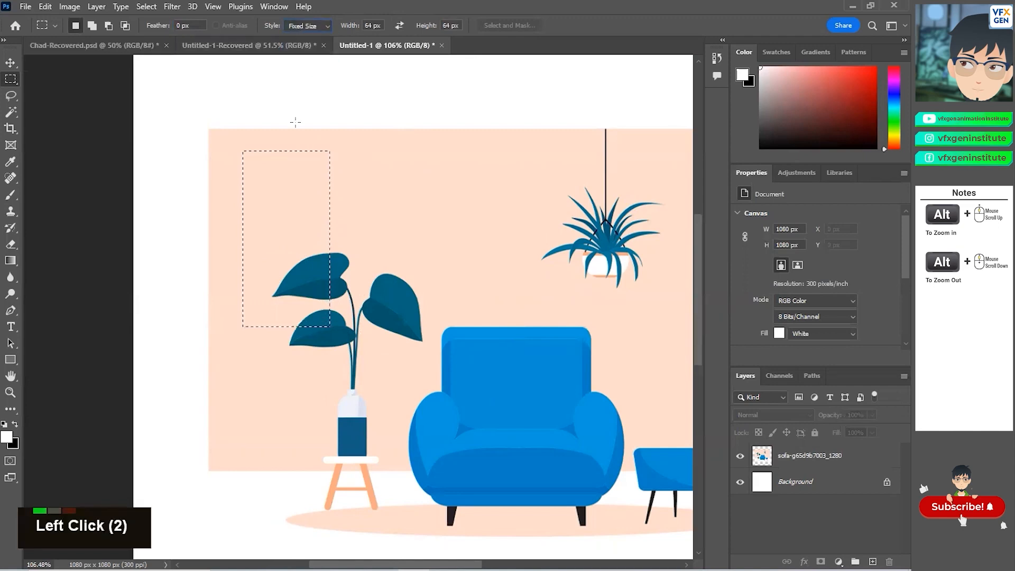
pyautogui.click(380, 25)
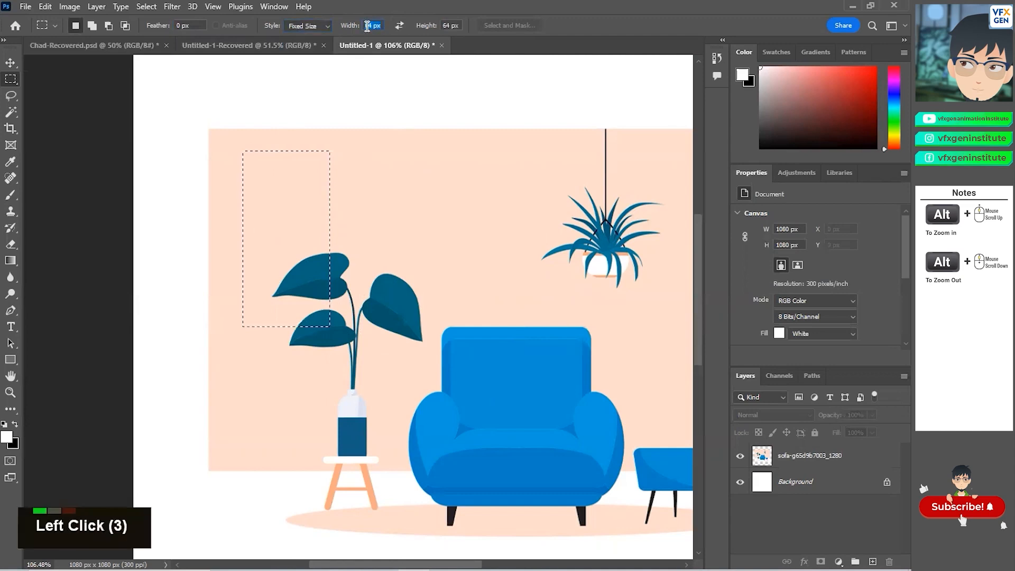
pyautogui.write('100')
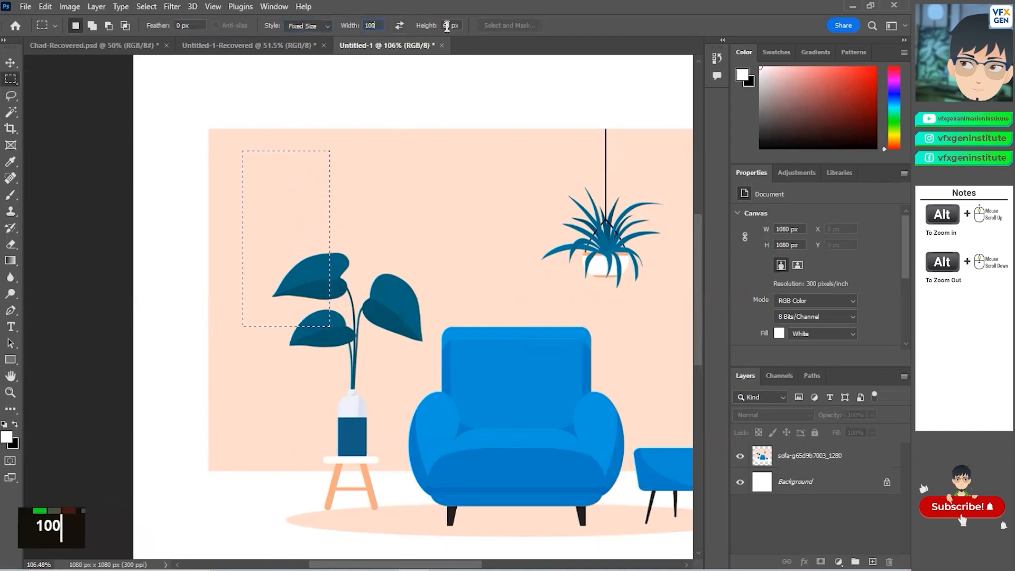
pyautogui.click(462, 25)
pyautogui.click(444, 26)
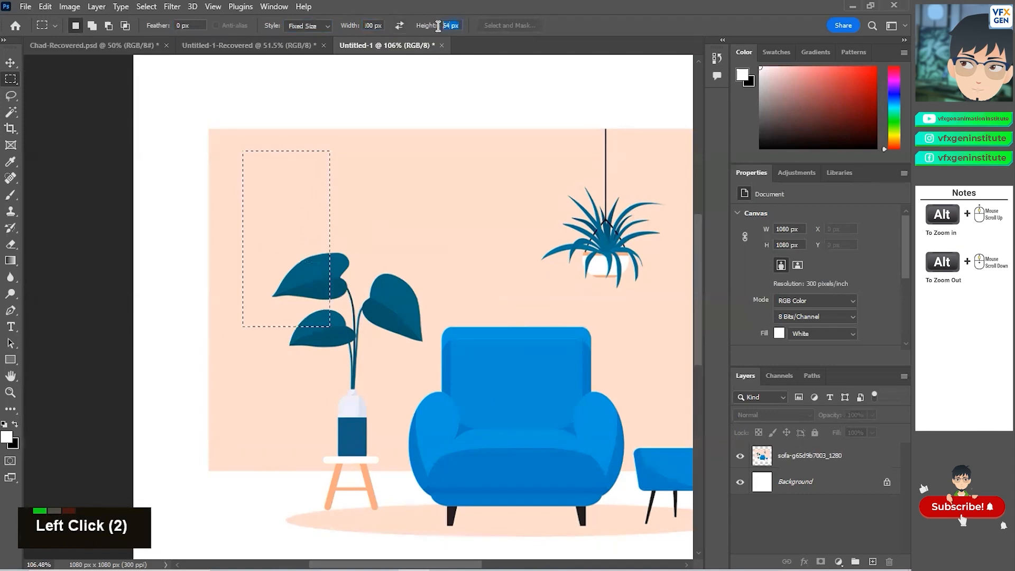
pyautogui.write('100')
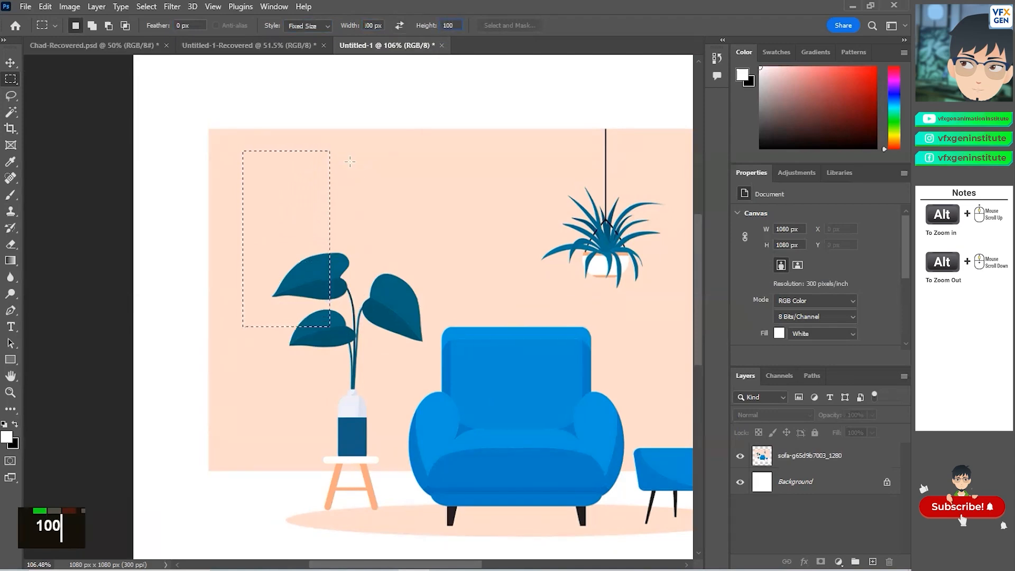
pyautogui.click(389, 200)
pyautogui.moveTo(390, 201); pyautogui.dragTo(270, 141)
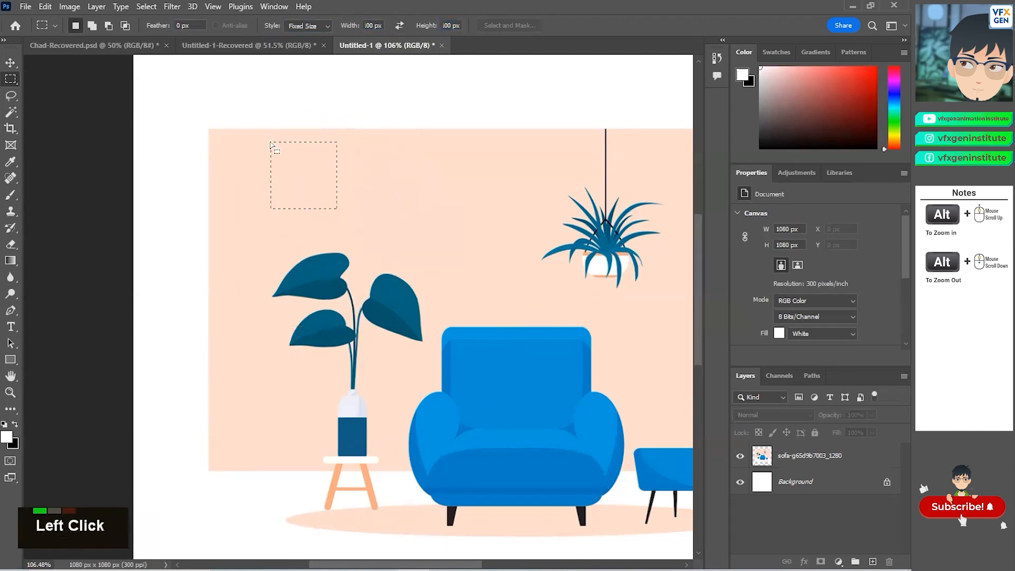
# Step: Undo the fixed-size selection to restore the tall selection
pyautogui.click(10, 62)
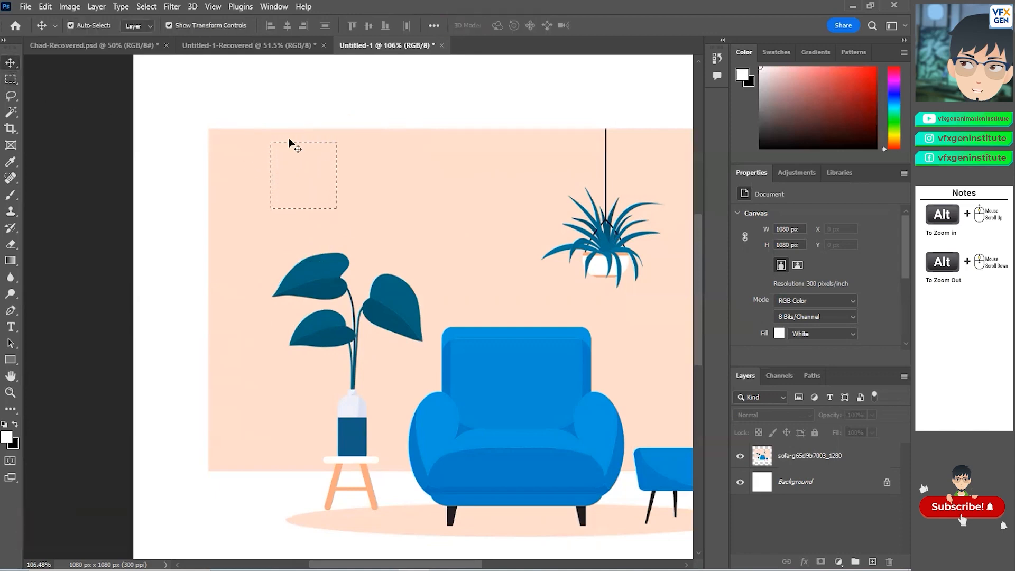
pyautogui.hotkey('ctrl', 'z')
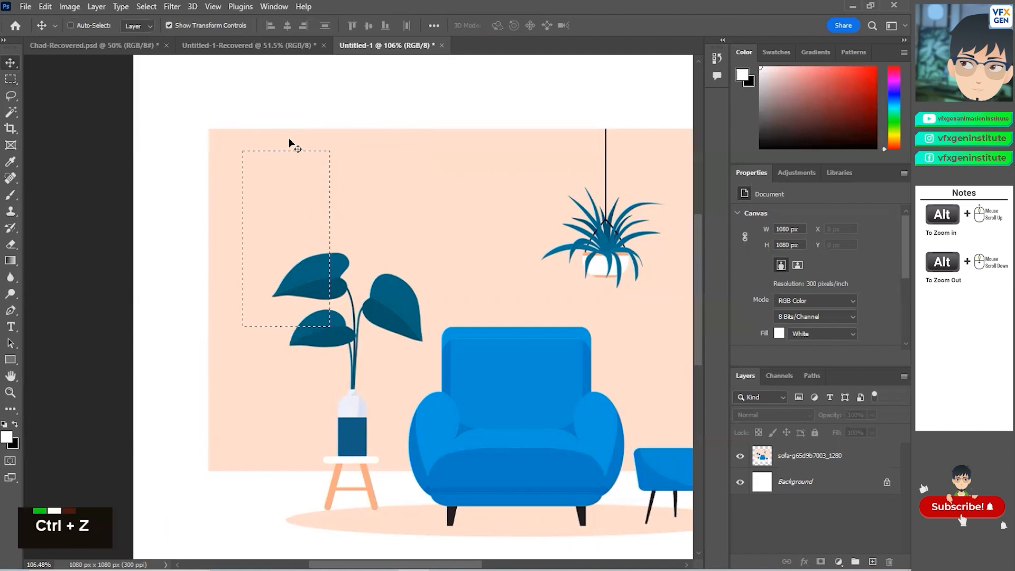
# Step: Switch to the Single Row Marquee tool and select a one-pixel row across the canvas at the plant's top
pyautogui.click(9, 82)
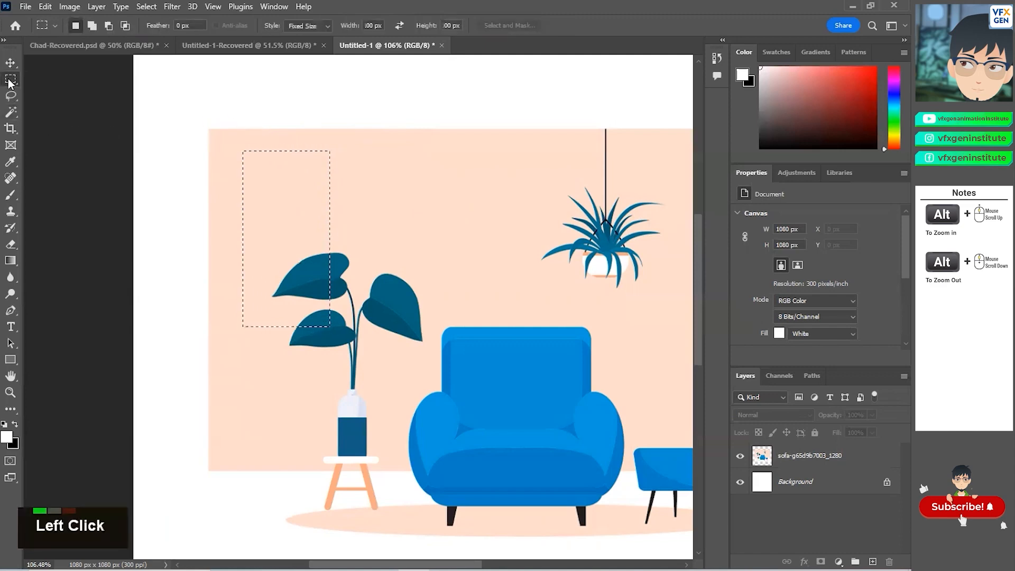
pyautogui.rightClick(12, 78)
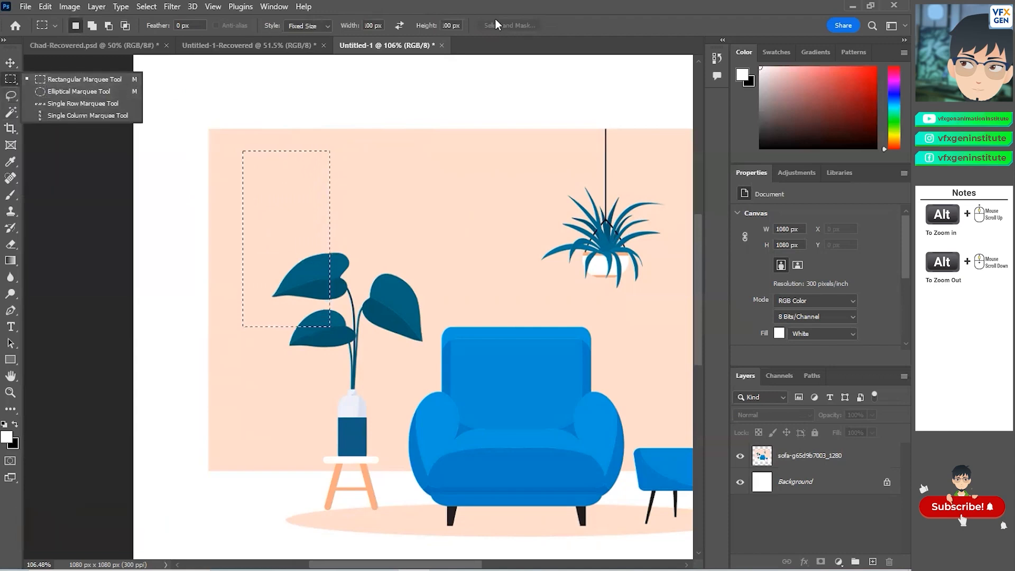
pyautogui.click(53, 93)
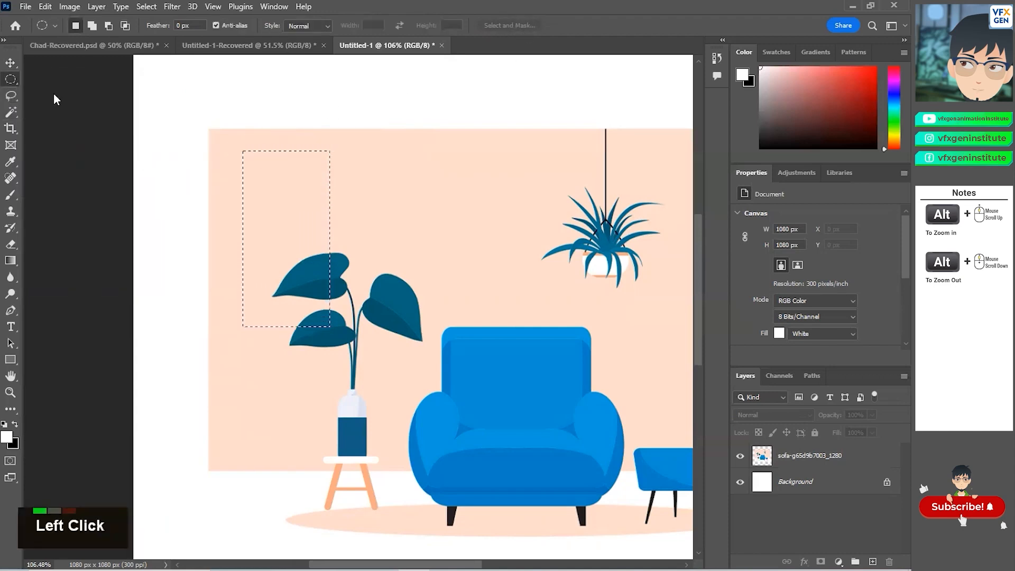
pyautogui.rightClick(23, 81)
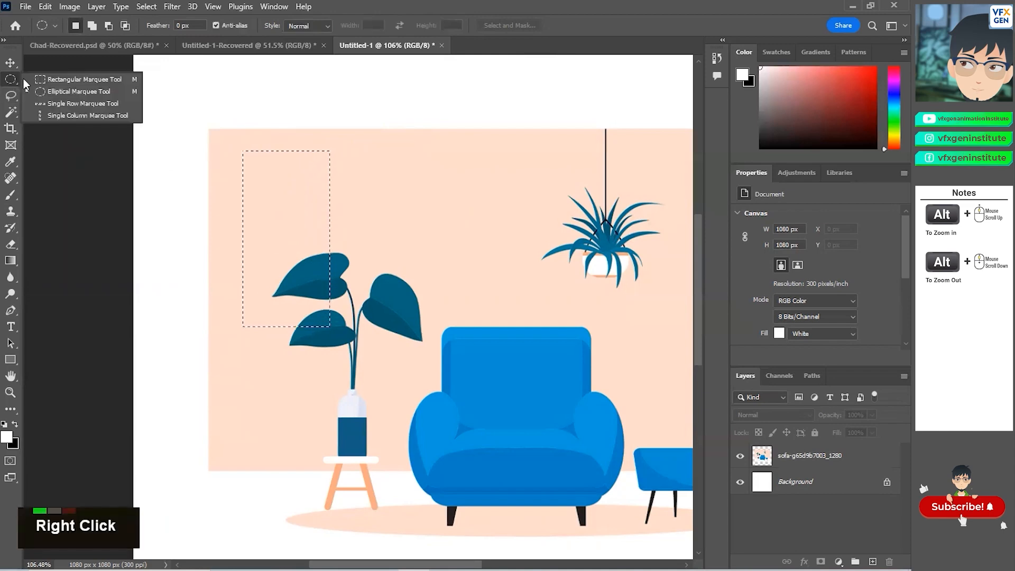
pyautogui.click(46, 101)
pyautogui.moveTo(264, 136); pyautogui.dragTo(363, 268)
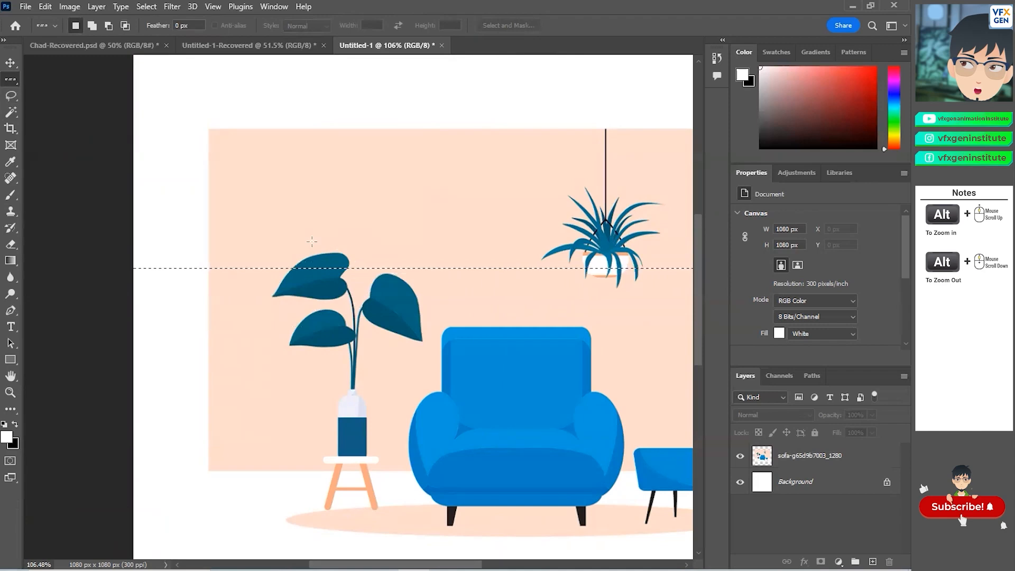
# Step: Switch to the Single Column Marquee tool and select a one-pixel column through the plant
pyautogui.rightClick(11, 84)
pyautogui.click(46, 117)
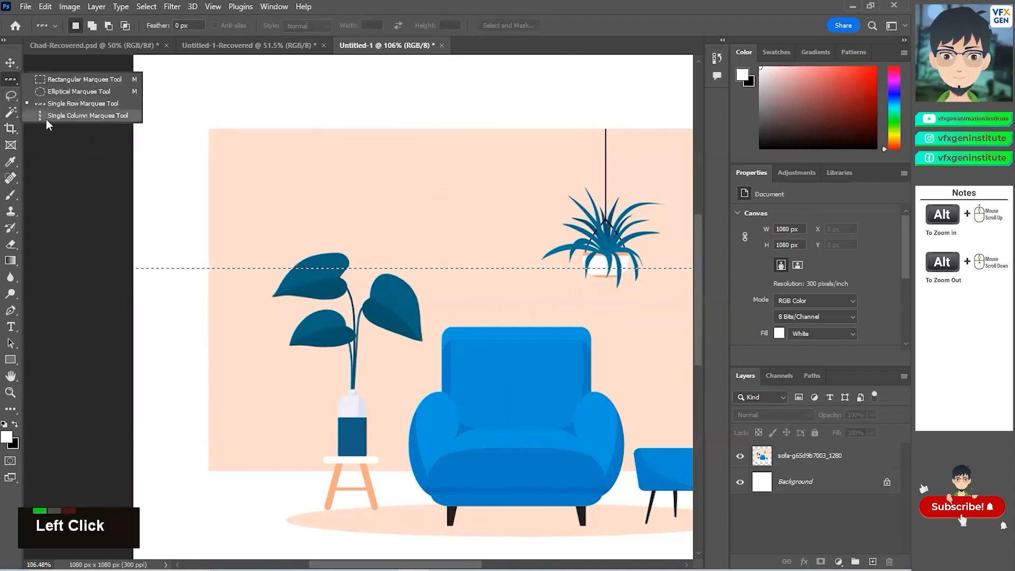
pyautogui.moveTo(253, 108); pyautogui.dragTo(321, 158)
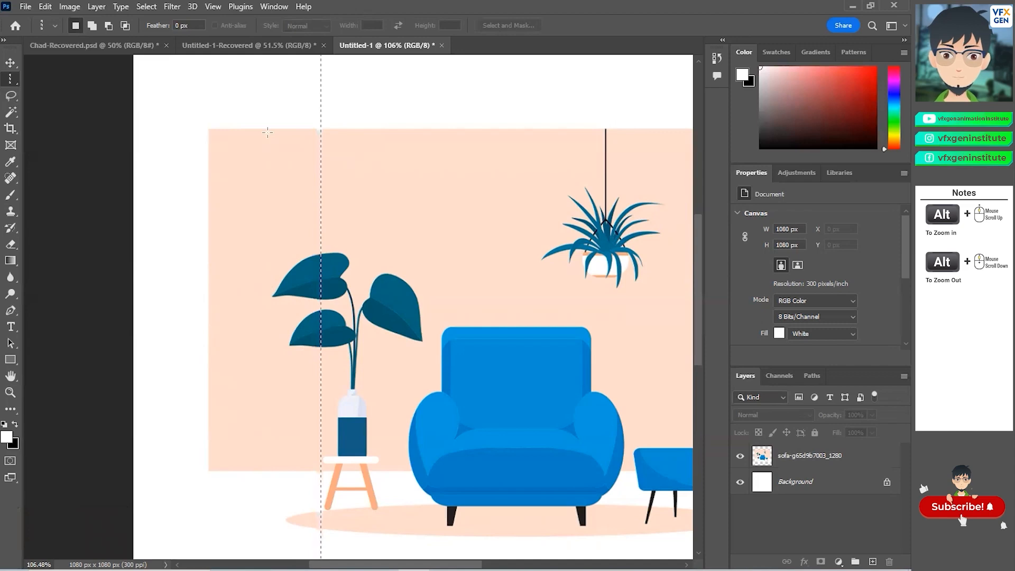
# Step: Switch to the Lasso tool and open its tool group to view the lasso variants
pyautogui.rightClick(11, 79)
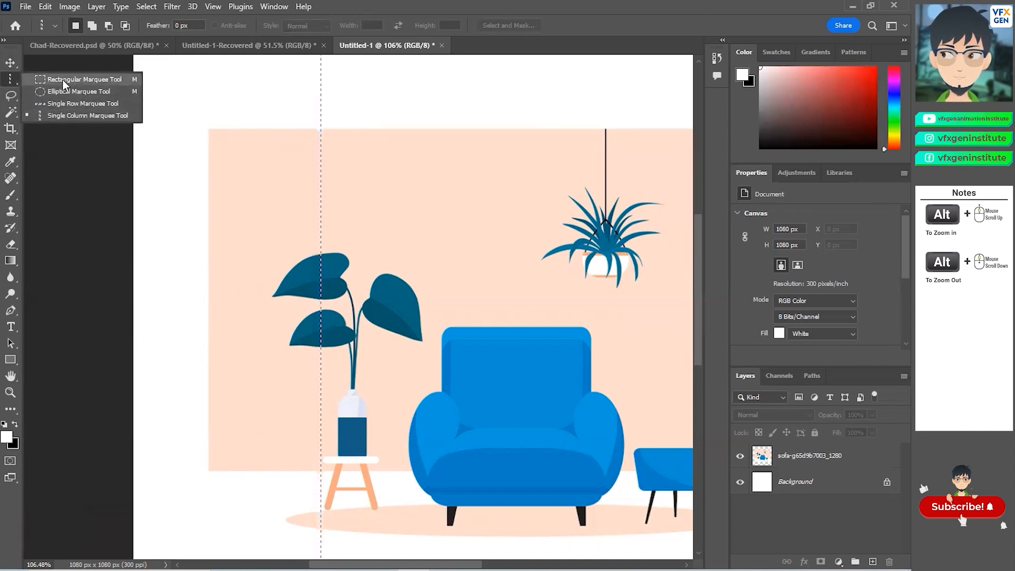
pyautogui.rightClick(11, 80)
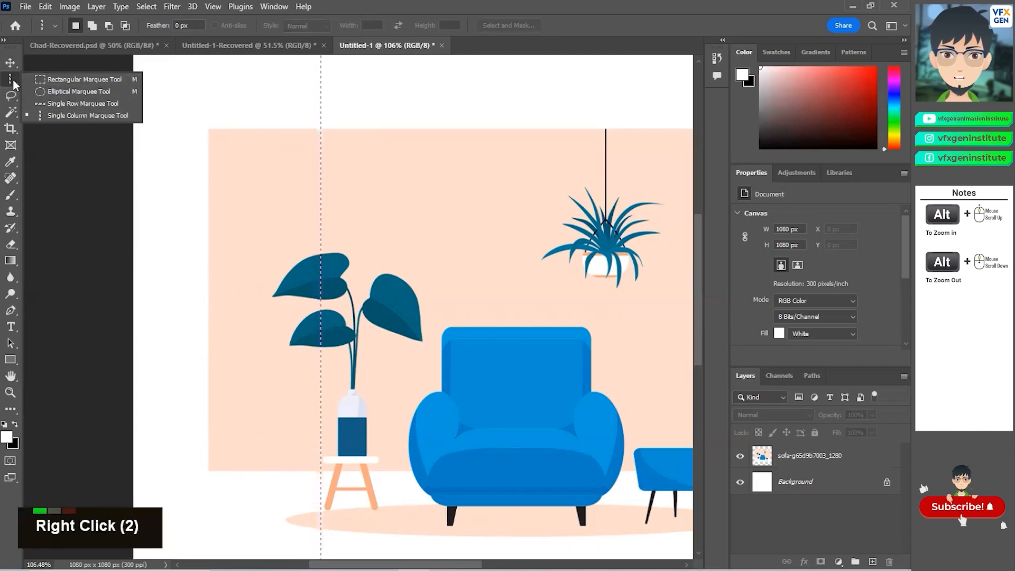
pyautogui.click(11, 95)
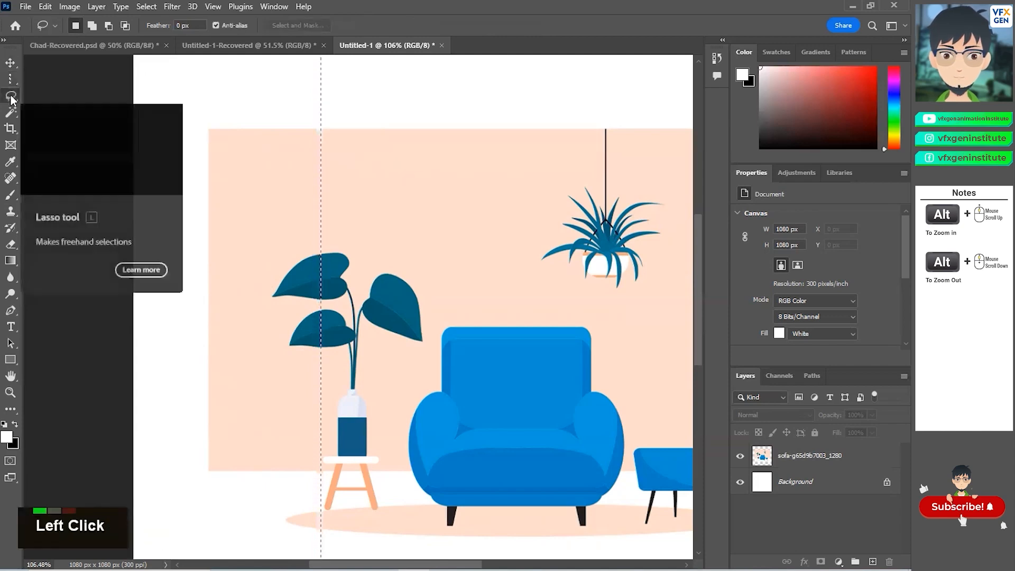
pyautogui.rightClick(11, 98)
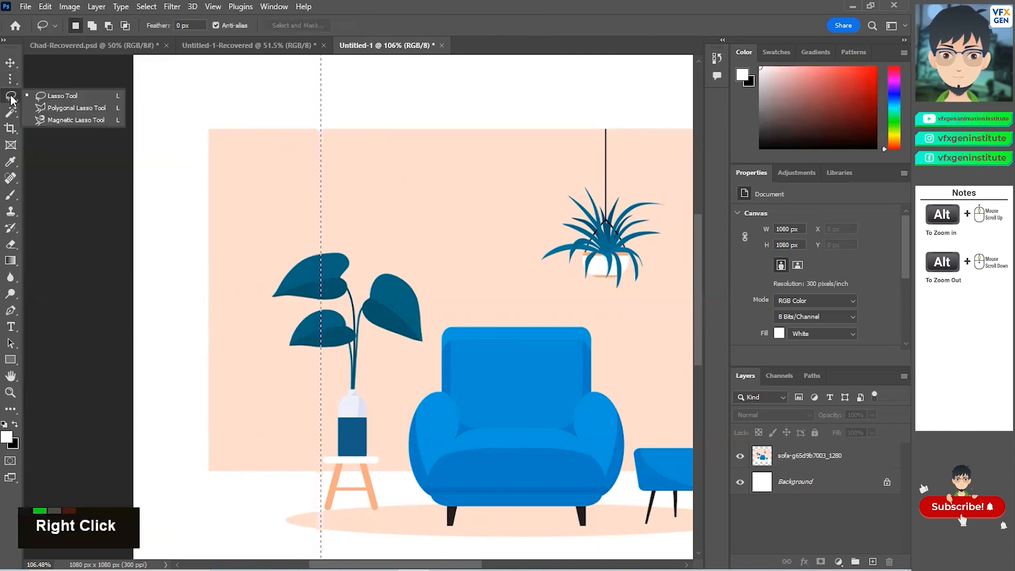
# Step: Pick the Lasso tool, clear the current selection, and draw a freehand selection around the plant's upper-left leaf
pyautogui.click(56, 92)
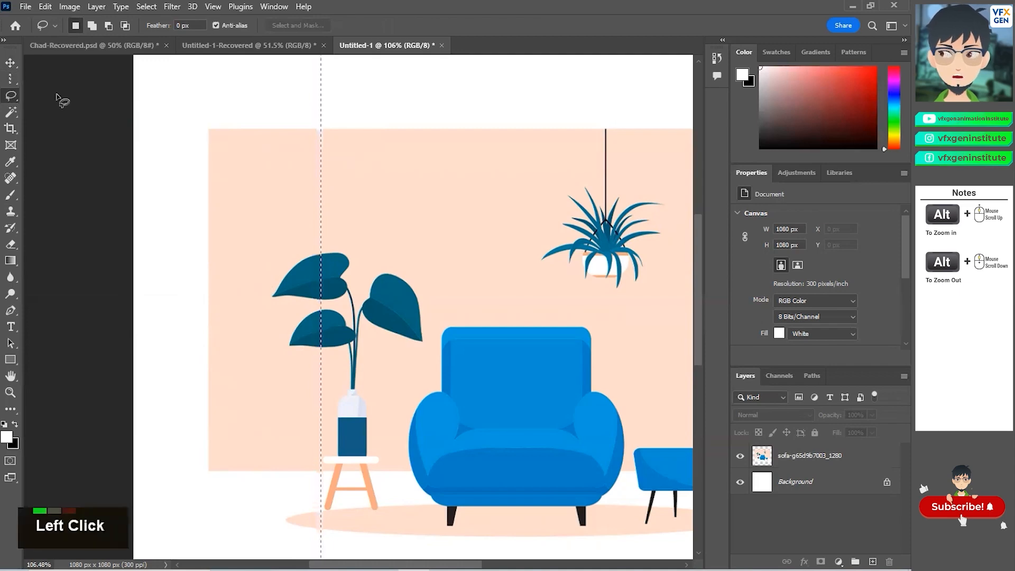
pyautogui.hotkey('ctrl', 'd')
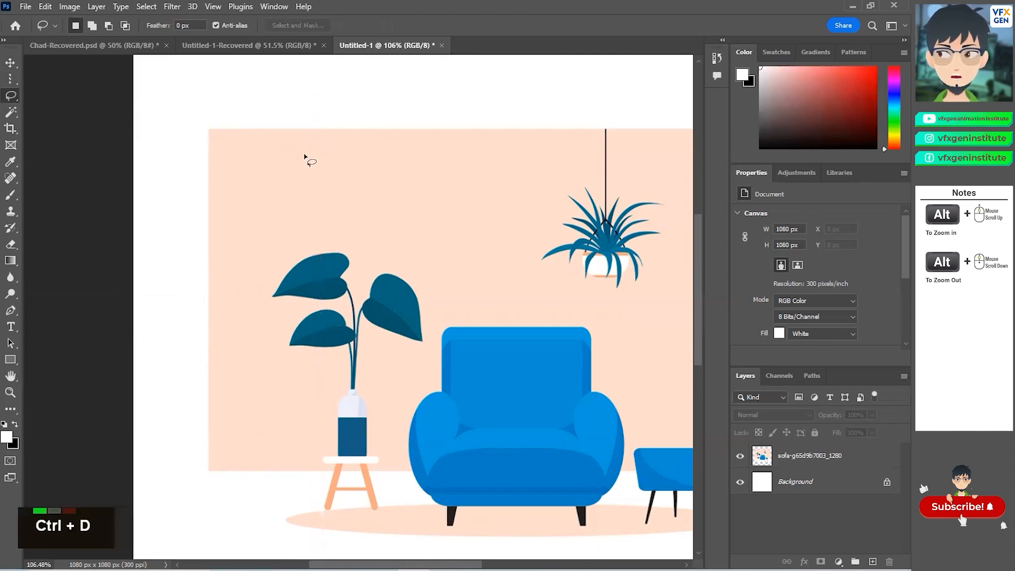
pyautogui.scroll(-1, 204, 159)
pyautogui.scroll(2, 328, 296)
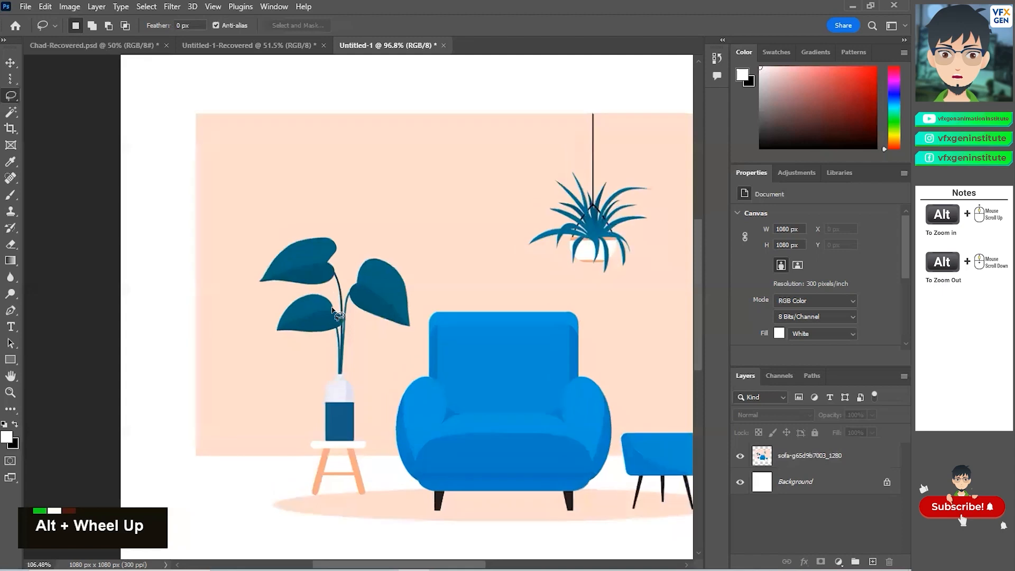
pyautogui.scroll(2, 327, 296)
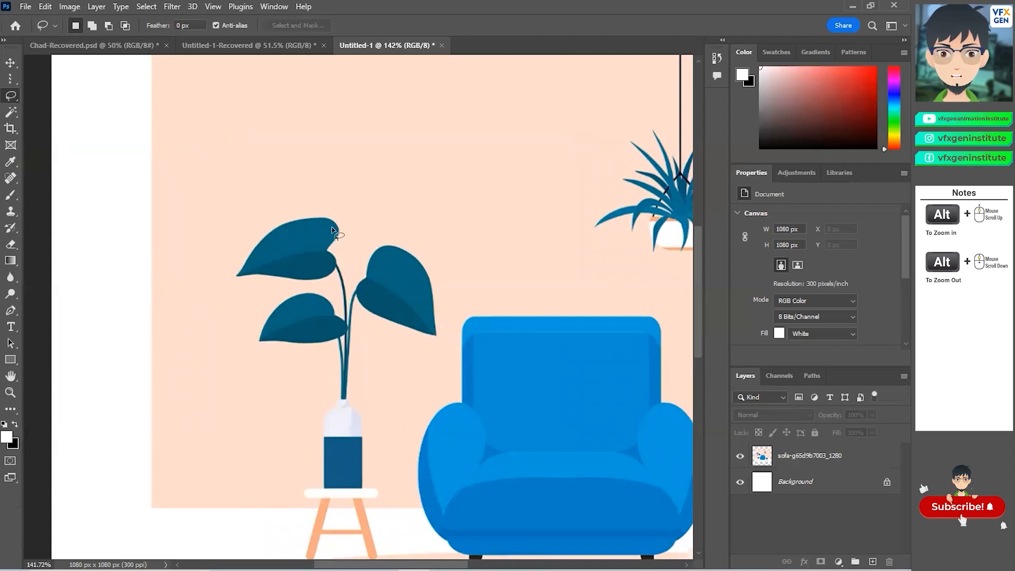
pyautogui.scroll(5, 306, 260)
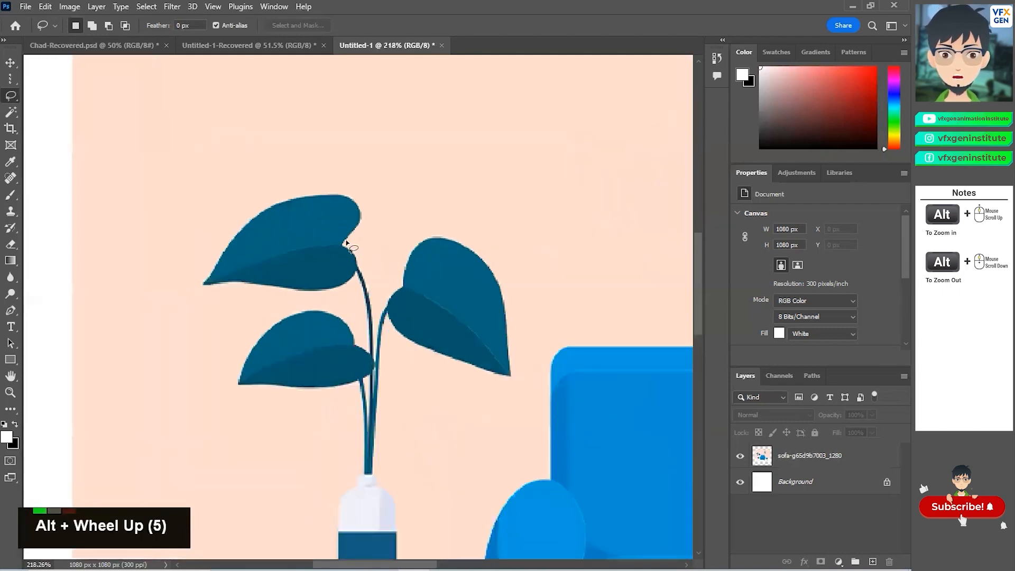
pyautogui.moveTo(344, 242); pyautogui.dragTo(355, 231)
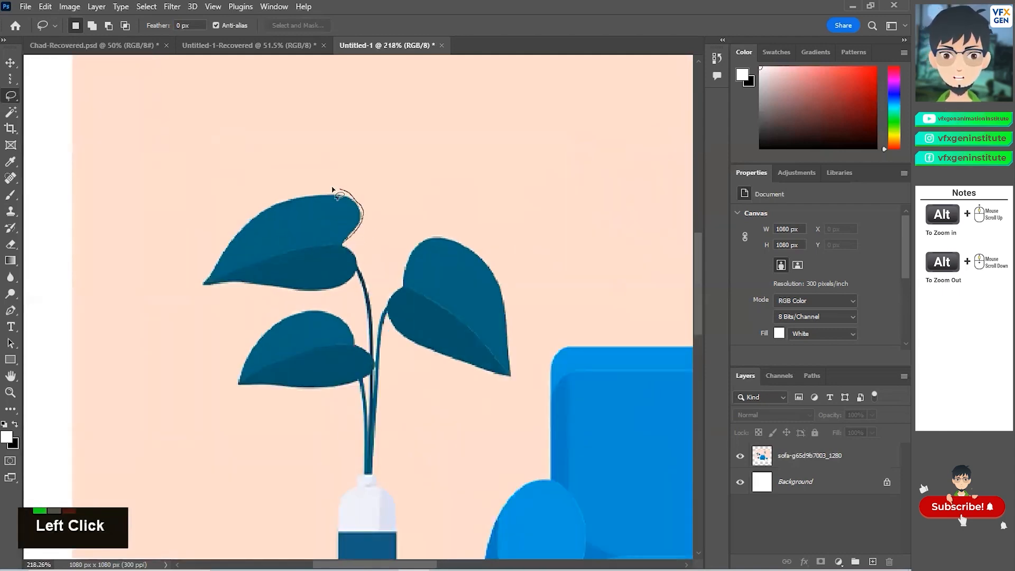
pyautogui.moveTo(262, 203); pyautogui.dragTo(223, 245)
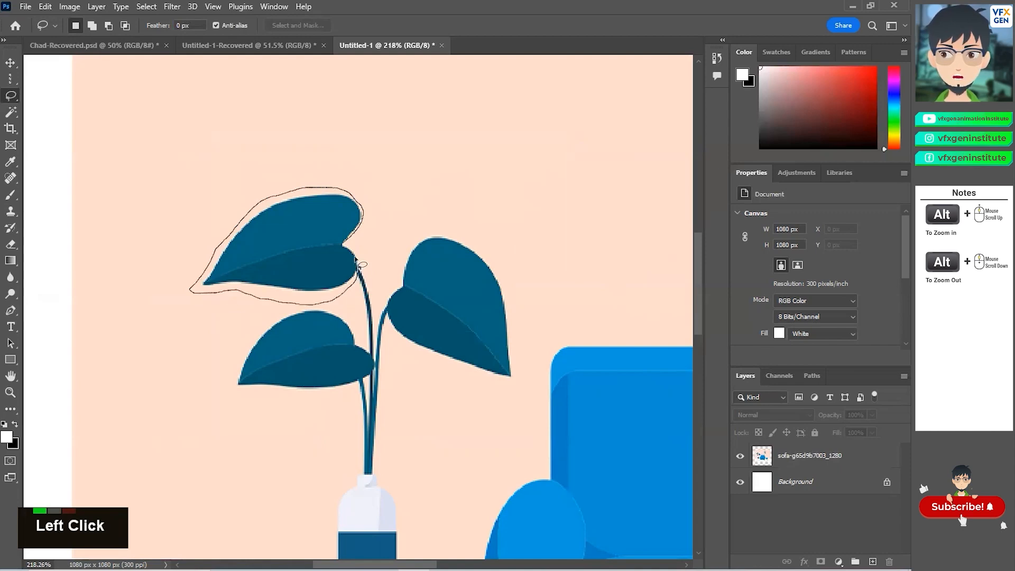
pyautogui.moveTo(345, 245); pyautogui.dragTo(345, 245)
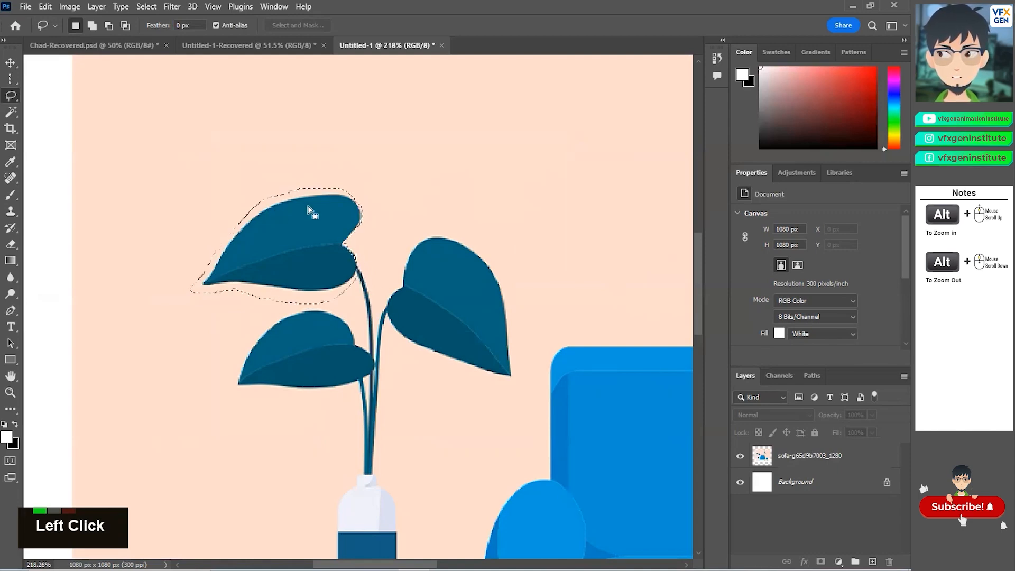
# Step: Try moving the selected leaf up and left with the Move tool, then undo the move
pyautogui.click(10, 62)
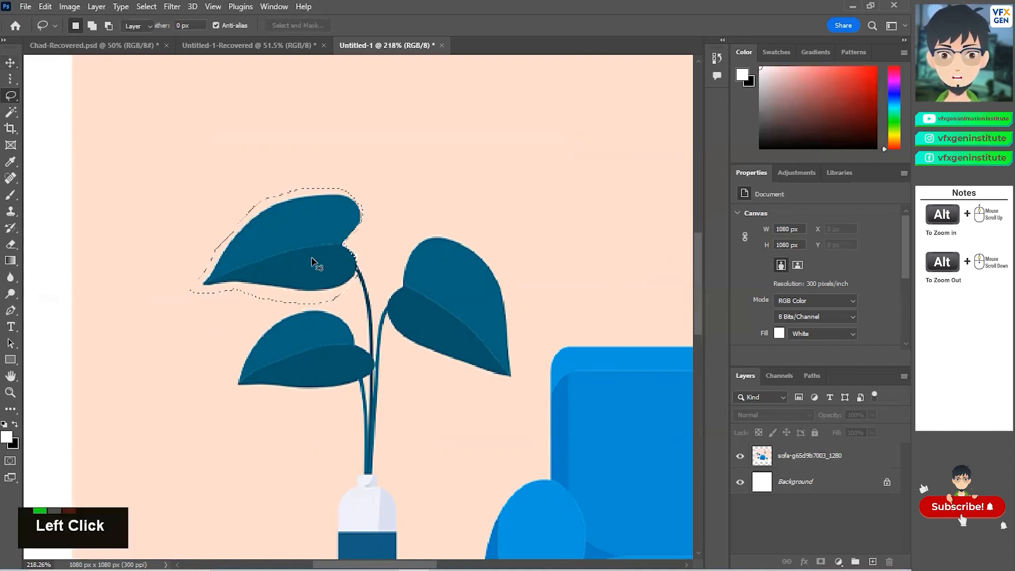
pyautogui.click(246, 209)
pyautogui.moveTo(247, 208); pyautogui.dragTo(118, 91)
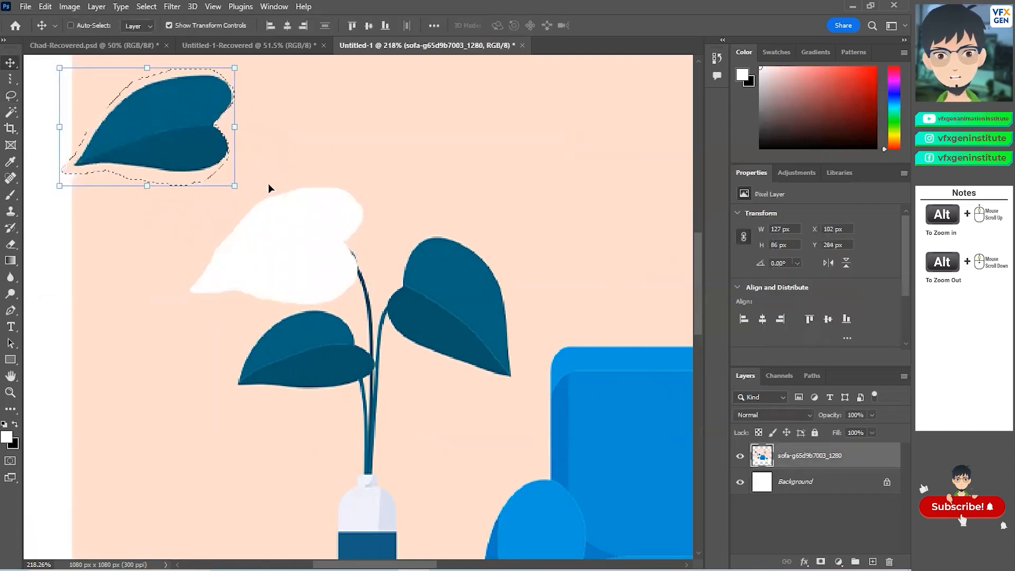
pyautogui.hotkey('ctrl', 'z')
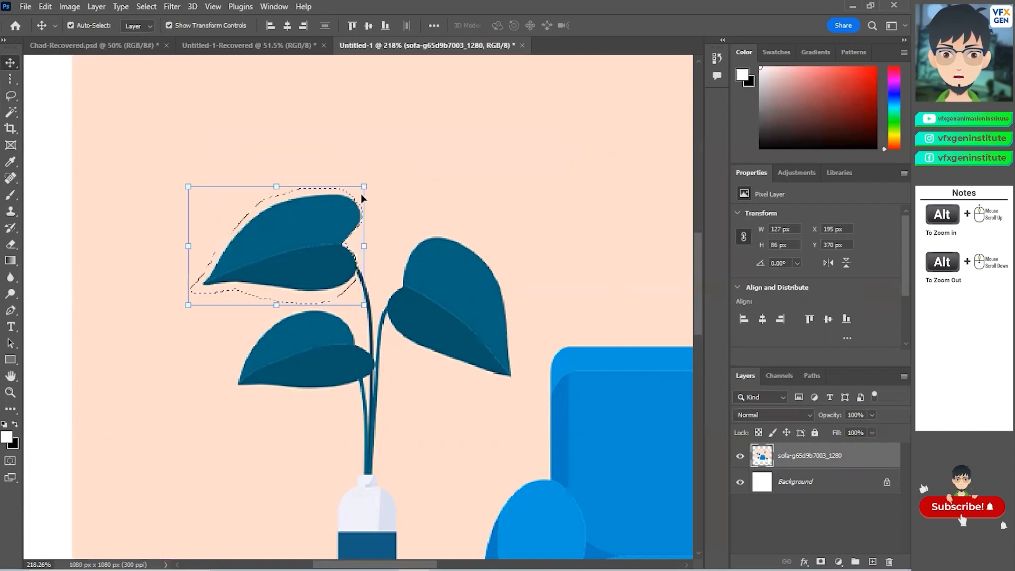
# Step: Switch to the Polygonal Lasso tool and outline the plant's right leaf with straight segments, closing the selection
pyautogui.keyDown('alt'); pyautogui.scroll(5, 331, 217); pyautogui.keyUp('alt')
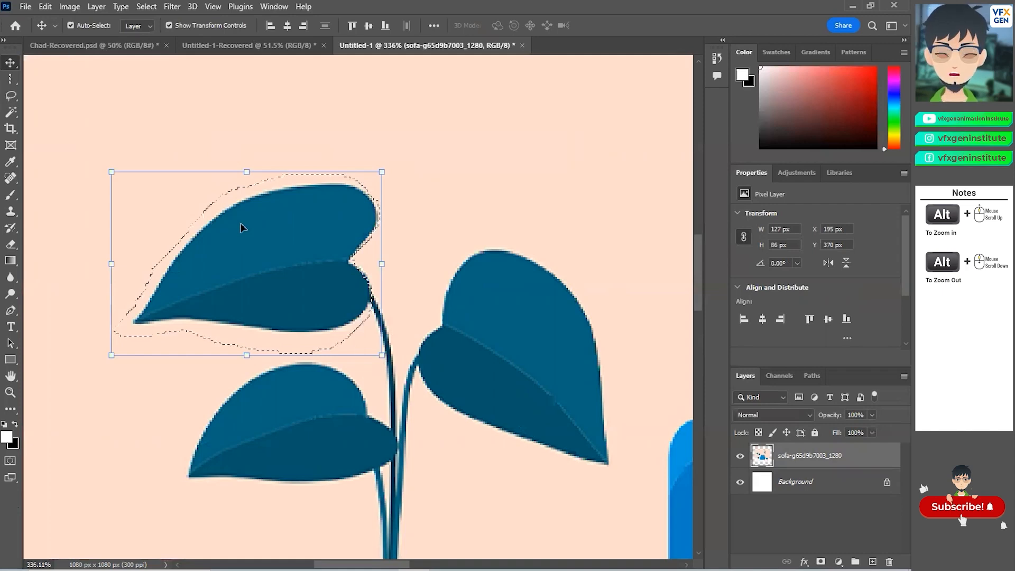
pyautogui.click(15, 110)
pyautogui.rightClick(15, 110)
pyautogui.rightClick(10, 96)
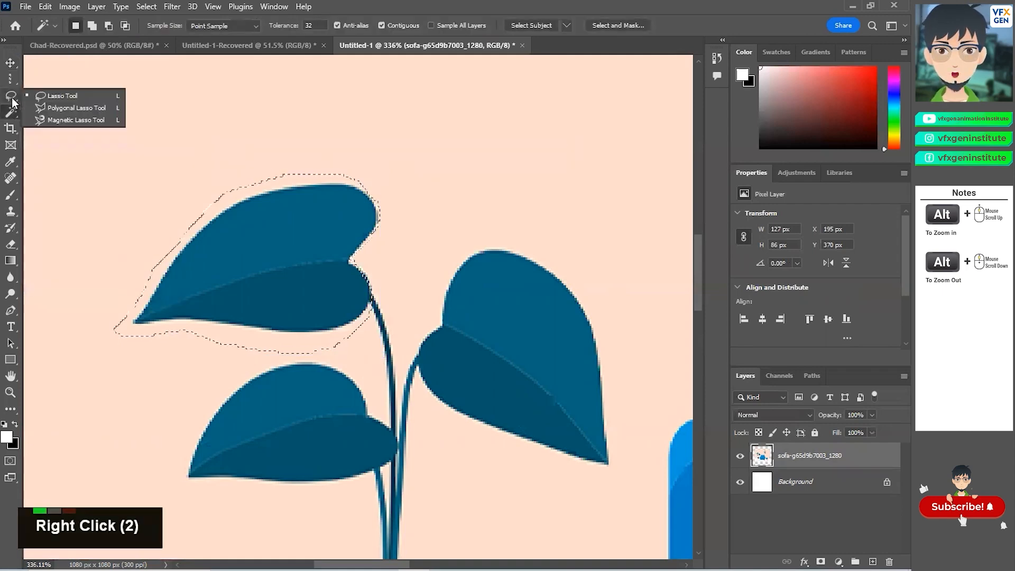
pyautogui.click(59, 110)
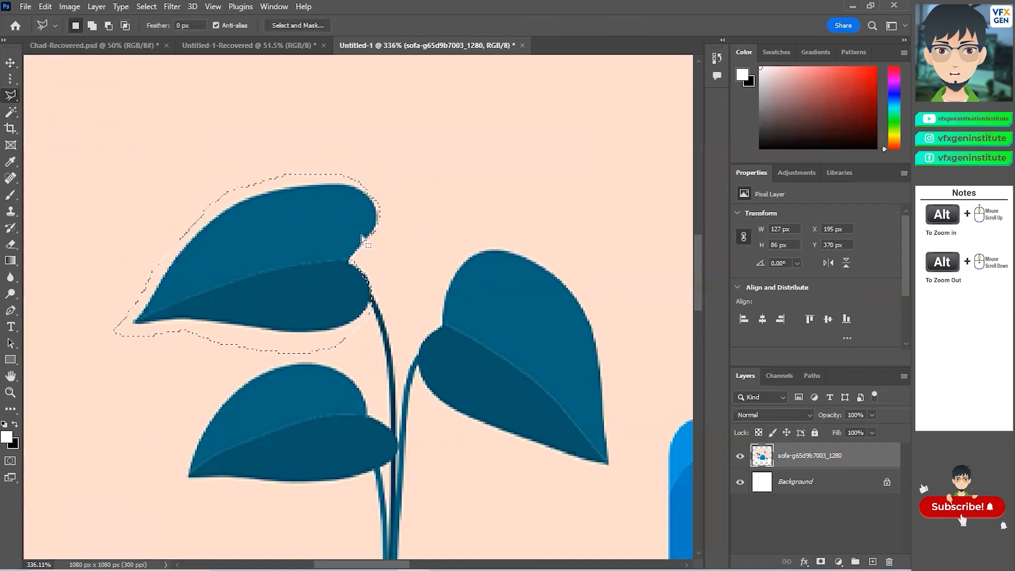
pyautogui.scroll(-7, 417, 291)
pyautogui.keyDown('alt'); pyautogui.scroll(2, 528, 312); pyautogui.keyUp('alt')
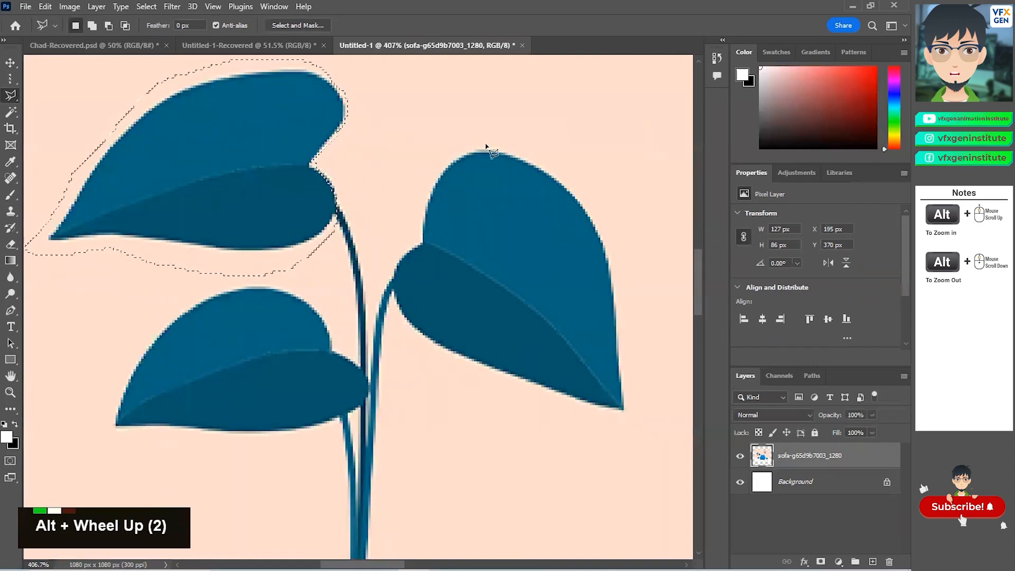
pyautogui.click(456, 158)
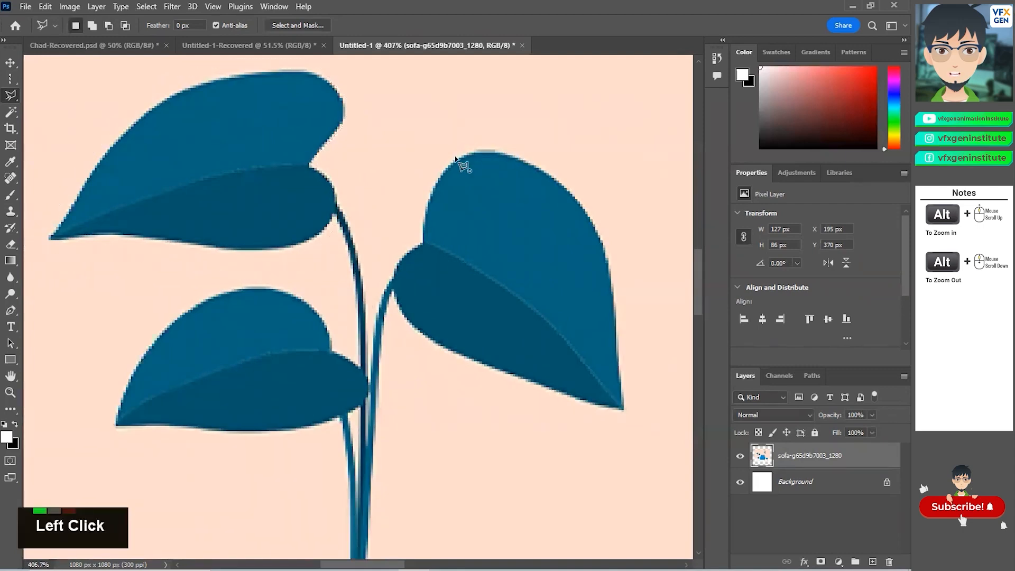
pyautogui.click(423, 244)
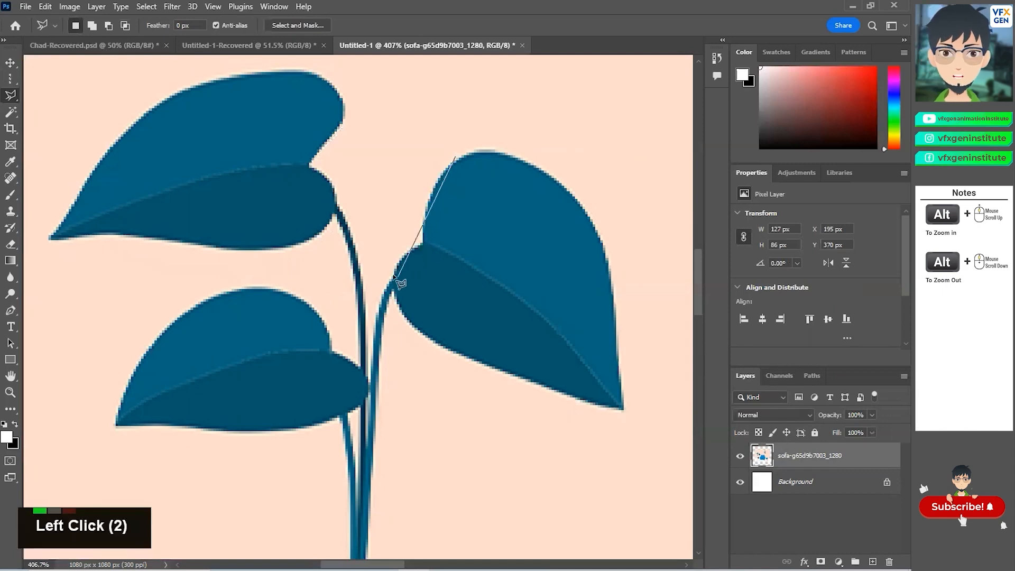
pyautogui.click(407, 186)
pyautogui.click(405, 228)
pyautogui.click(374, 262)
pyautogui.click(407, 354)
pyautogui.click(647, 423)
pyautogui.click(633, 287)
pyautogui.click(528, 155)
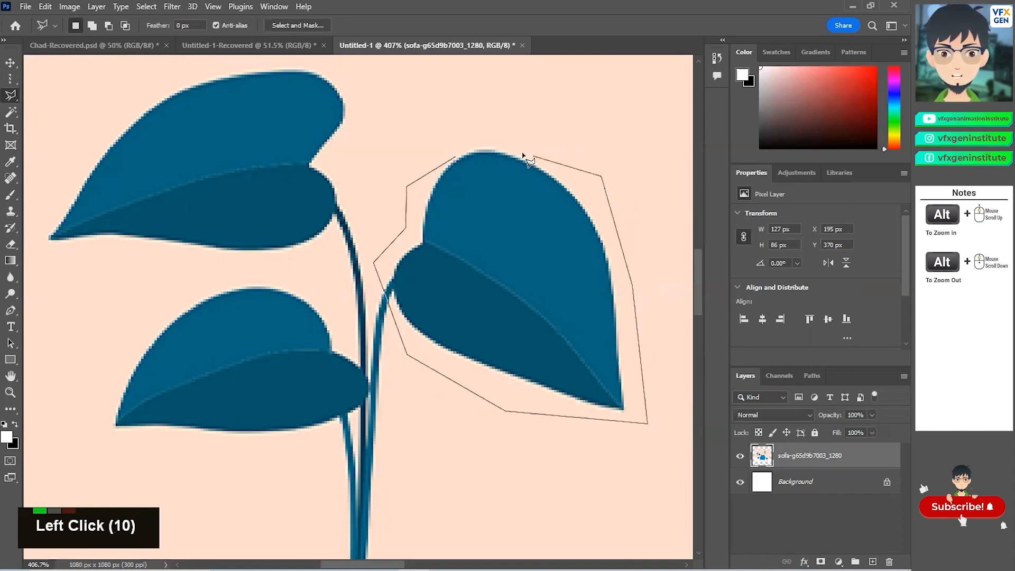
pyautogui.click(452, 143)
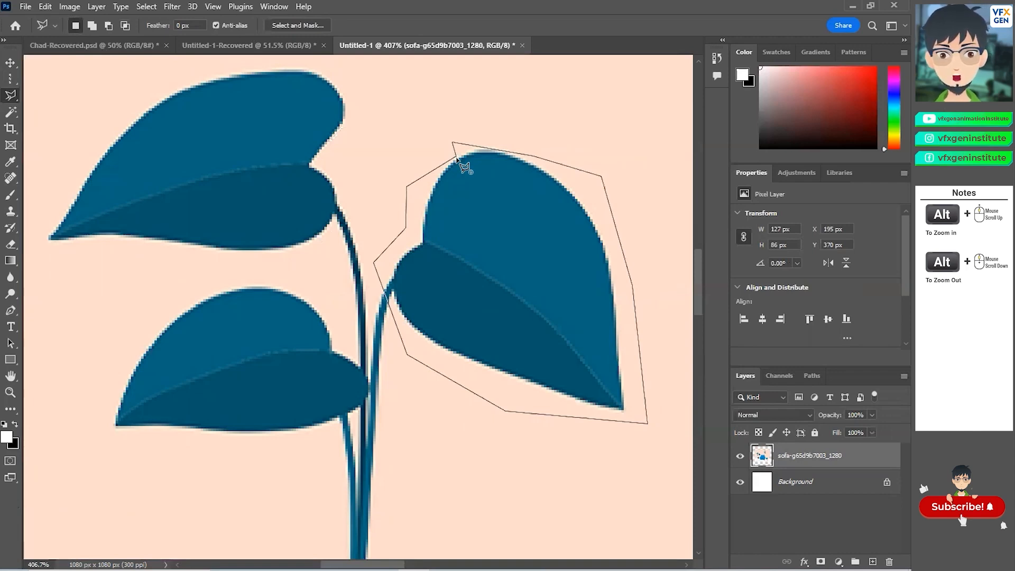
pyautogui.click(457, 159)
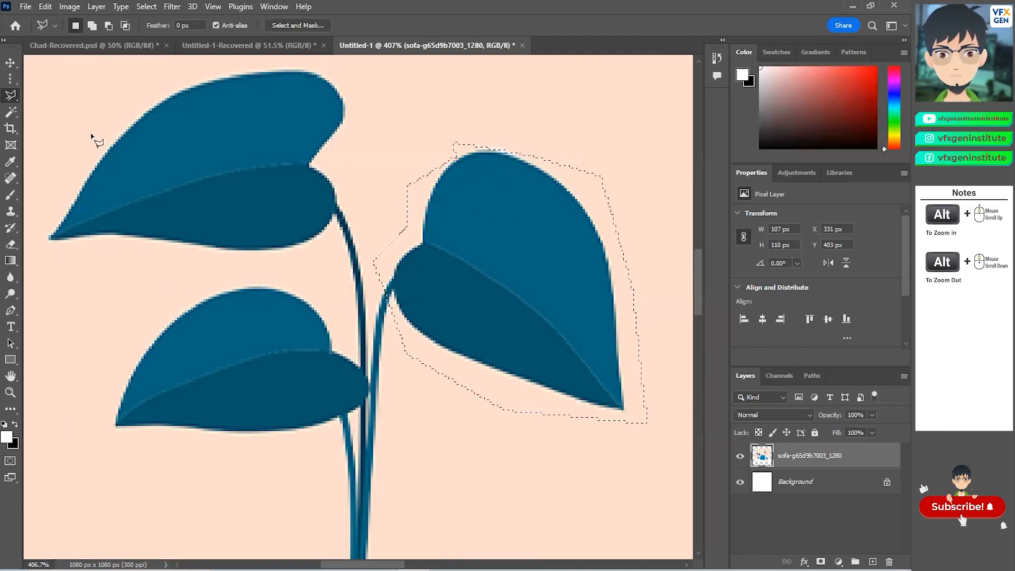
# Step: Switch to the Magnetic Lasso tool and trace along the edge of the upper-left leaf to select it
pyautogui.rightClick(10, 97)
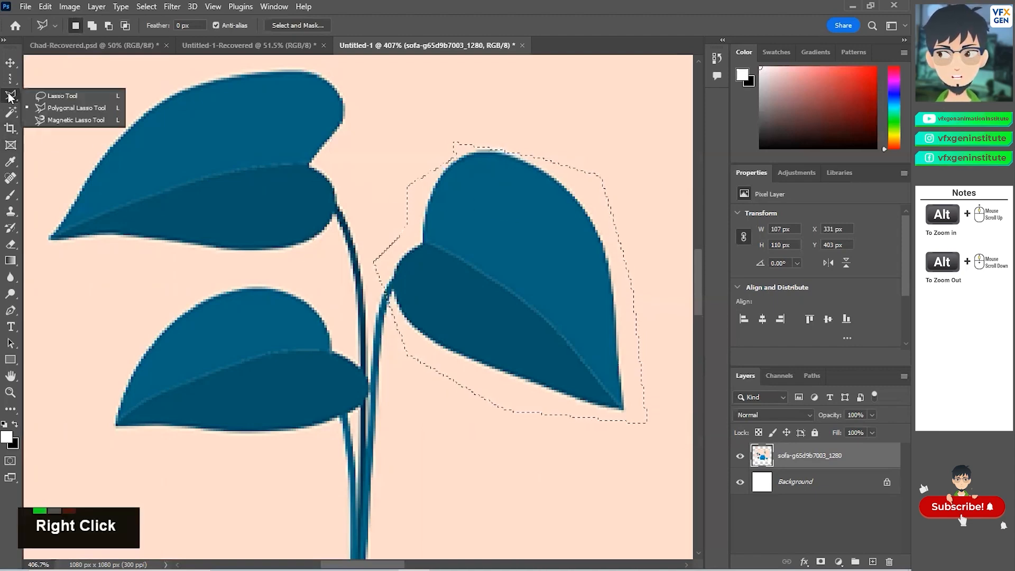
pyautogui.click(53, 122)
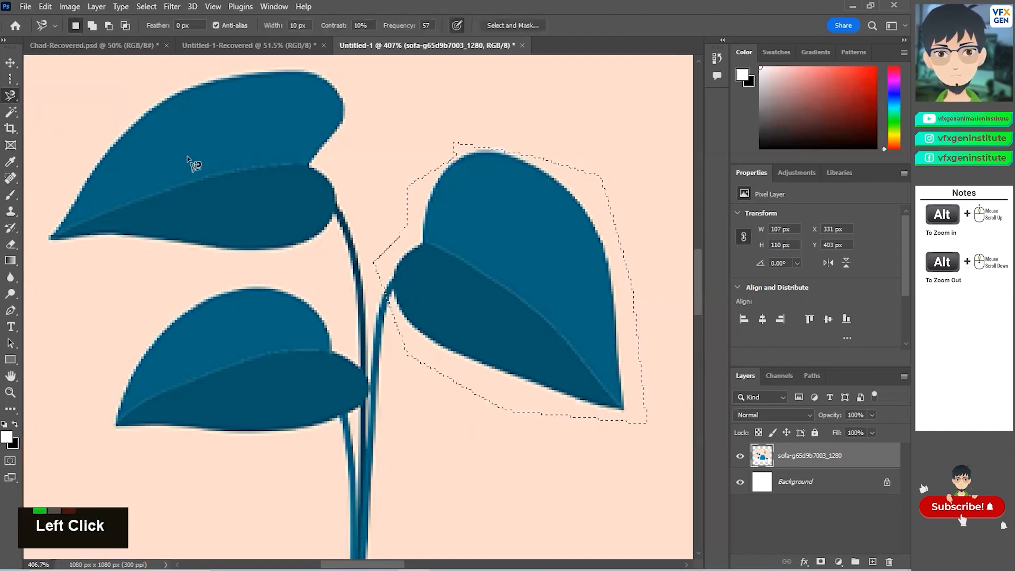
pyautogui.scroll(5, 206, 182)
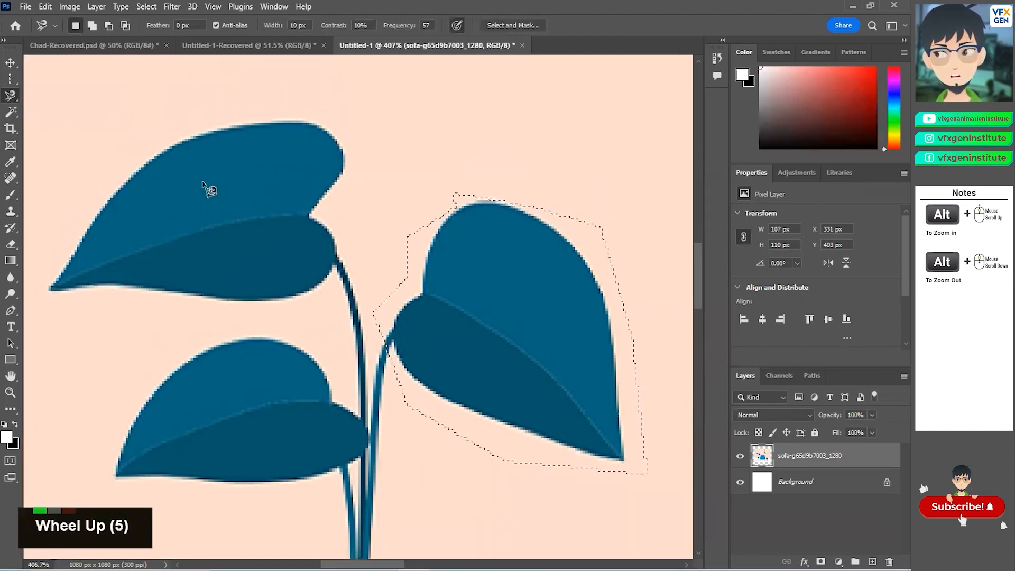
pyautogui.click(255, 124)
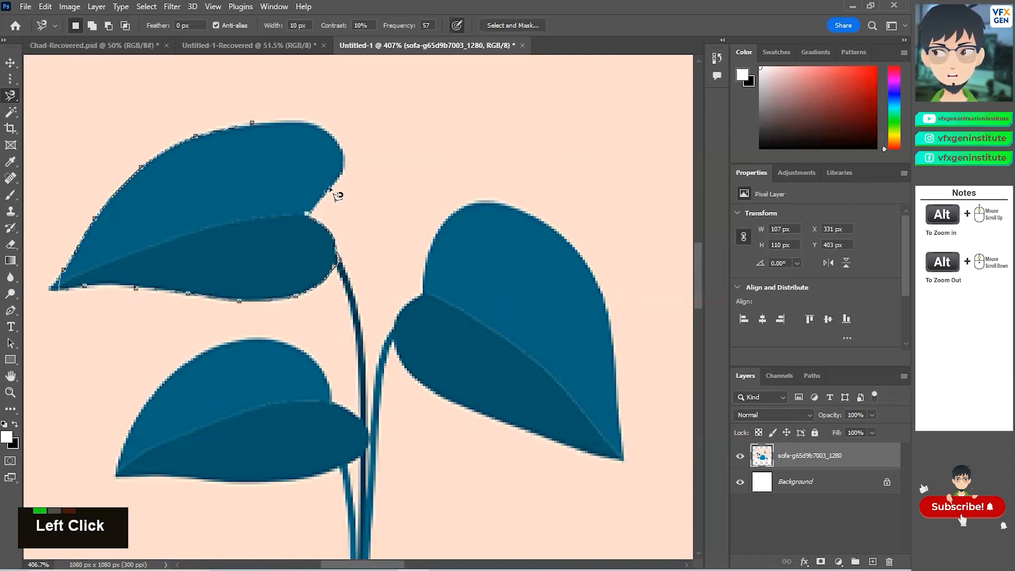
pyautogui.click(252, 123)
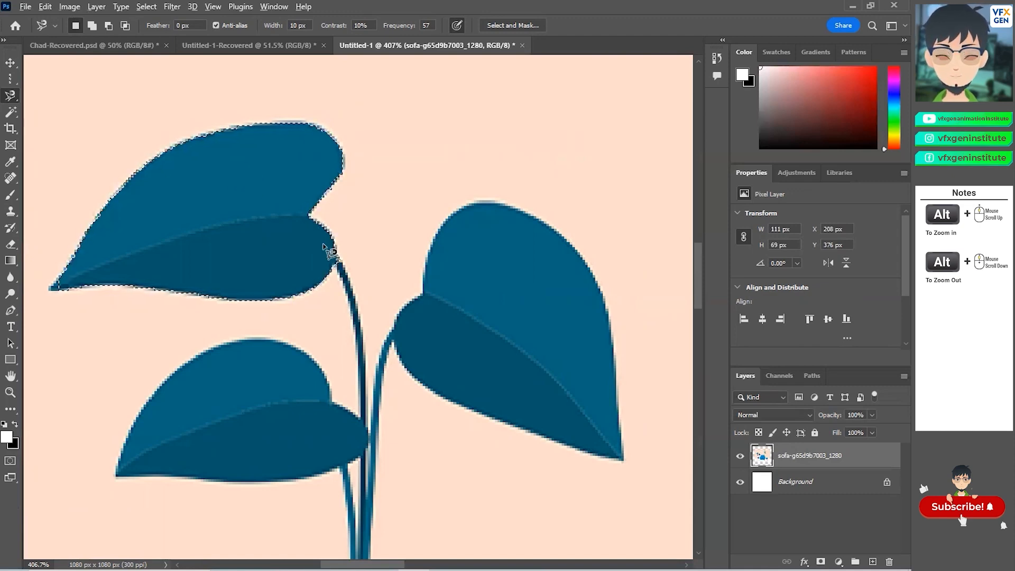
# Step: Try dragging the magnetically selected leaf away with the Move tool, then undo the move
pyautogui.scroll(-6, 325, 238)
pyautogui.click(10, 64)
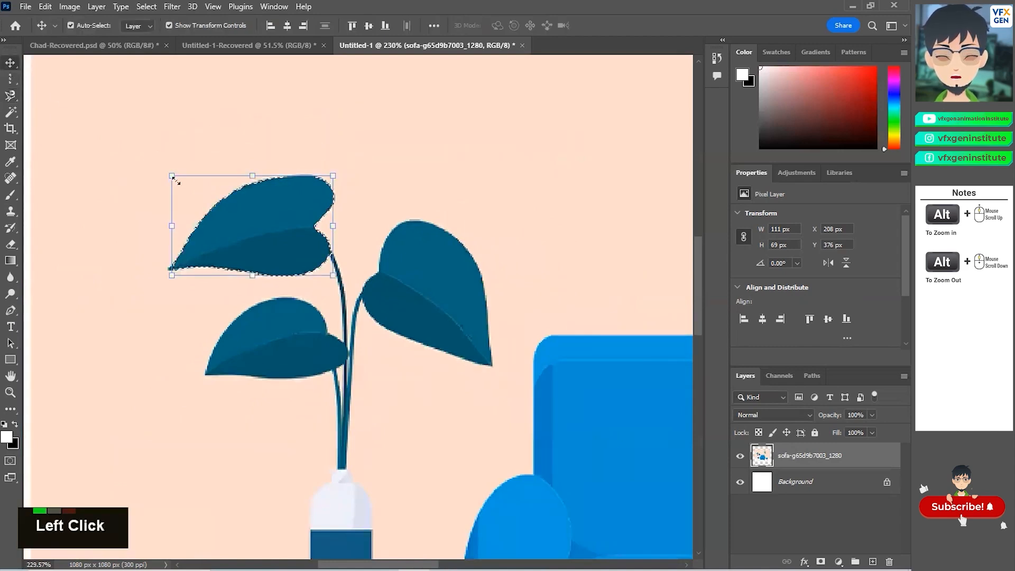
pyautogui.moveTo(253, 233); pyautogui.dragTo(135, 136)
pyautogui.scroll(-8, 290, 268)
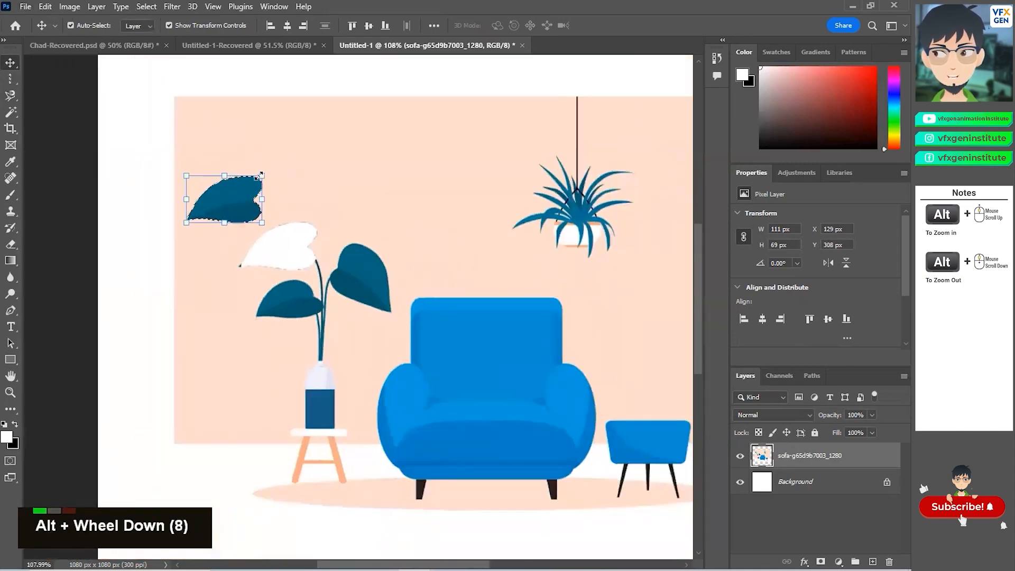
pyautogui.hotkey('ctrl', 'z')
# Step: Examine the leaf's selection edge closely at high zoom, then switch back to the standard Lasso tool
pyautogui.scroll(5, 289, 247)
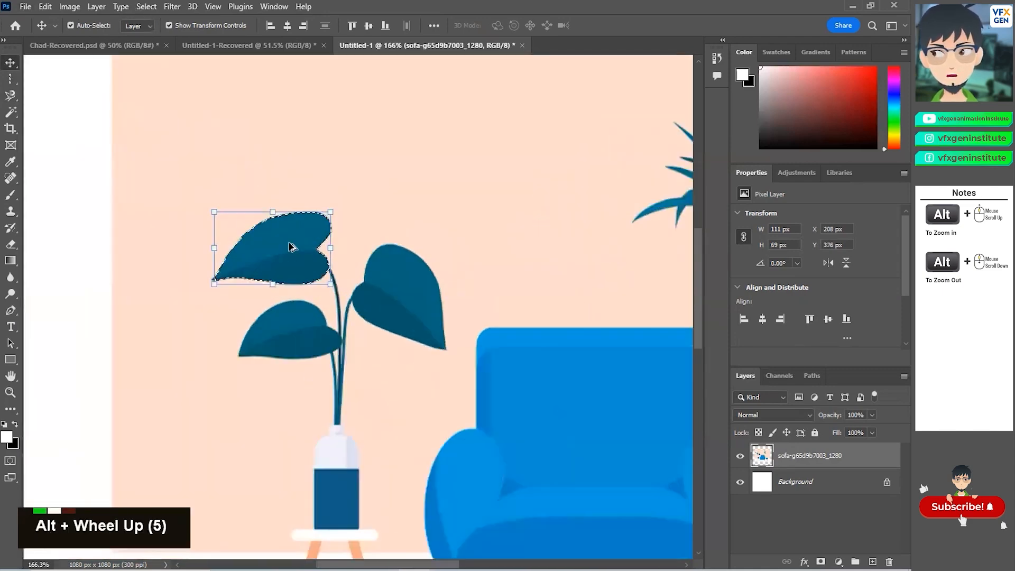
pyautogui.scroll(9, 290, 247)
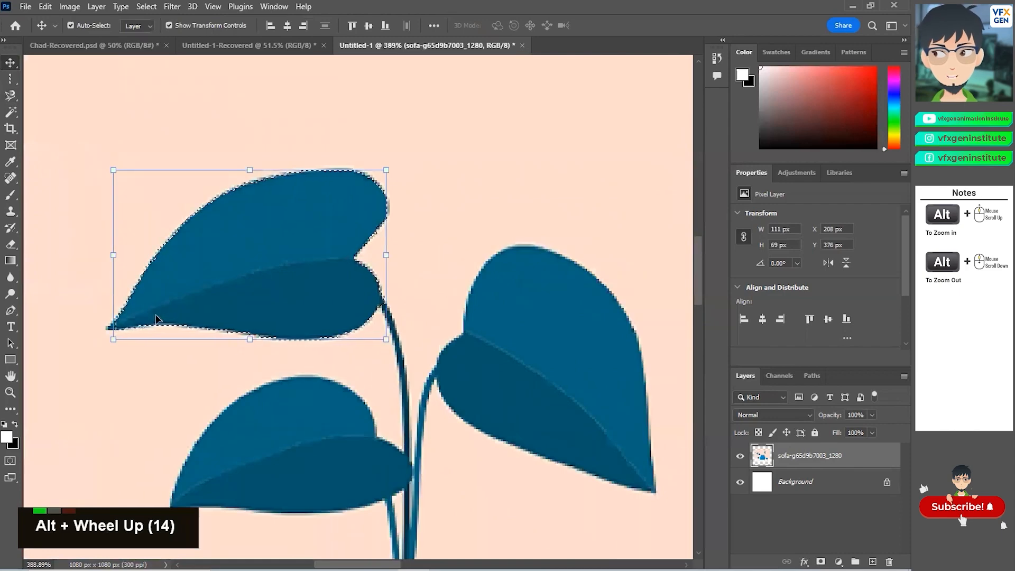
pyautogui.scroll(5, 104, 337)
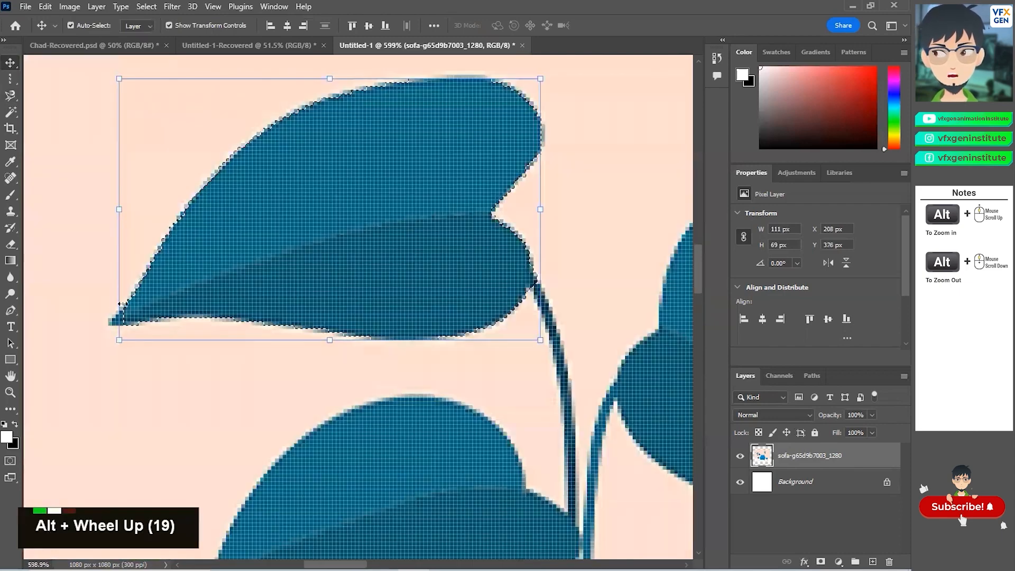
pyautogui.scroll(4, 121, 304)
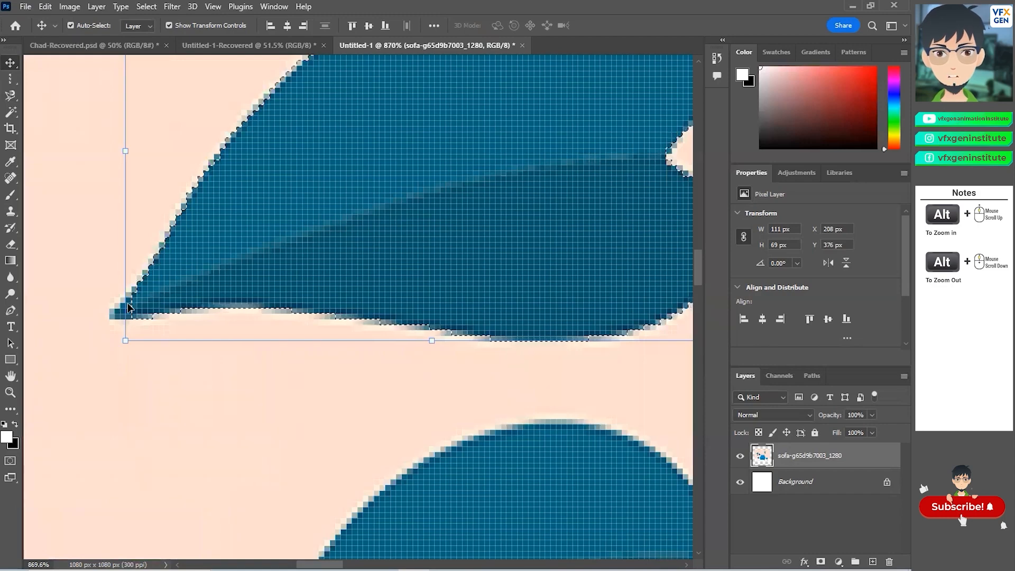
pyautogui.scroll(-4, 141, 324)
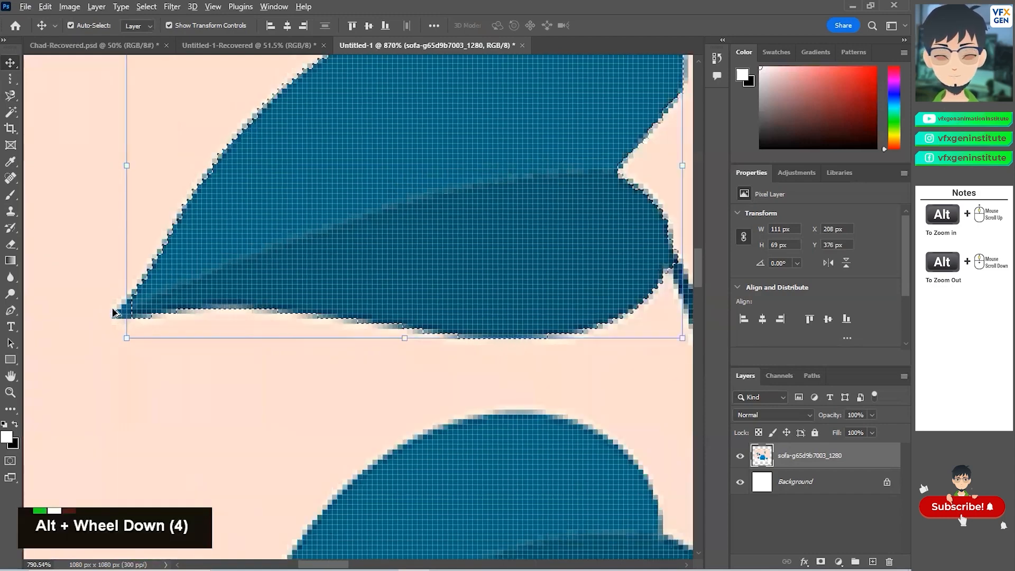
pyautogui.scroll(-2, 114, 312)
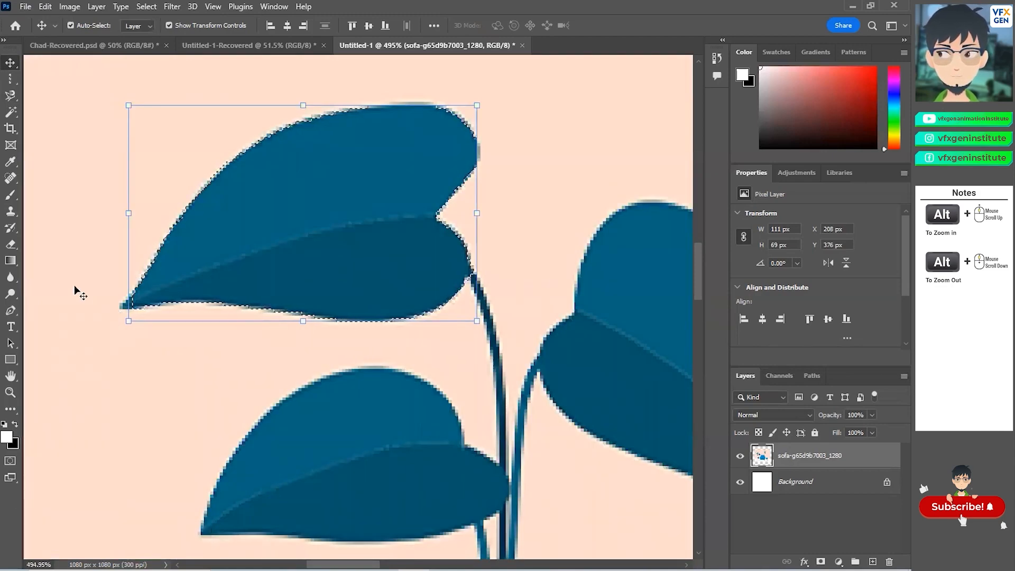
pyautogui.rightClick(10, 95)
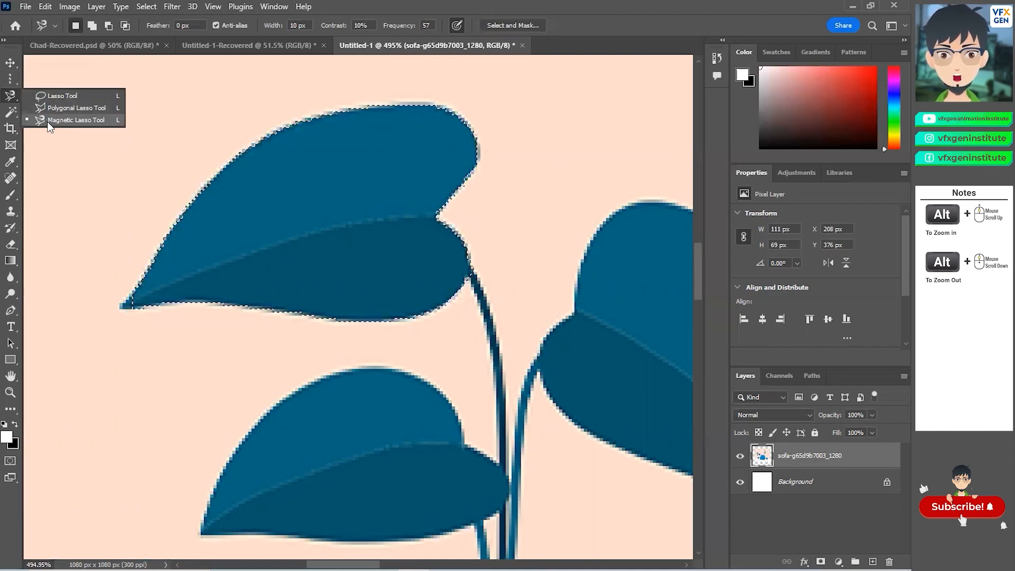
pyautogui.click(53, 99)
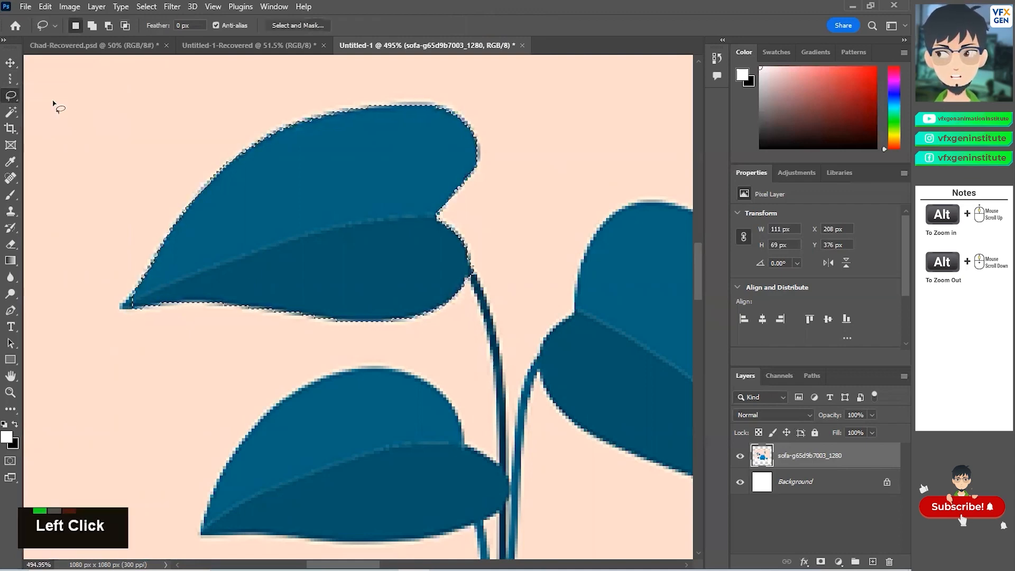
# Step: Draw a loose freehand lasso selection around the upper-left leaf of the plant
pyautogui.moveTo(295, 85)
pyautogui.mouseDown()
pyautogui.moveTo(185, 147)
pyautogui.moveTo(111, 219)
pyautogui.moveTo(69, 309)
pyautogui.moveTo(65, 345)
pyautogui.moveTo(472, 337)
pyautogui.moveTo(500, 292)
pyautogui.moveTo(478, 235)
pyautogui.moveTo(511, 123)
pyautogui.moveTo(387, 90)
pyautogui.moveTo(279, 100)
pyautogui.mouseUp()
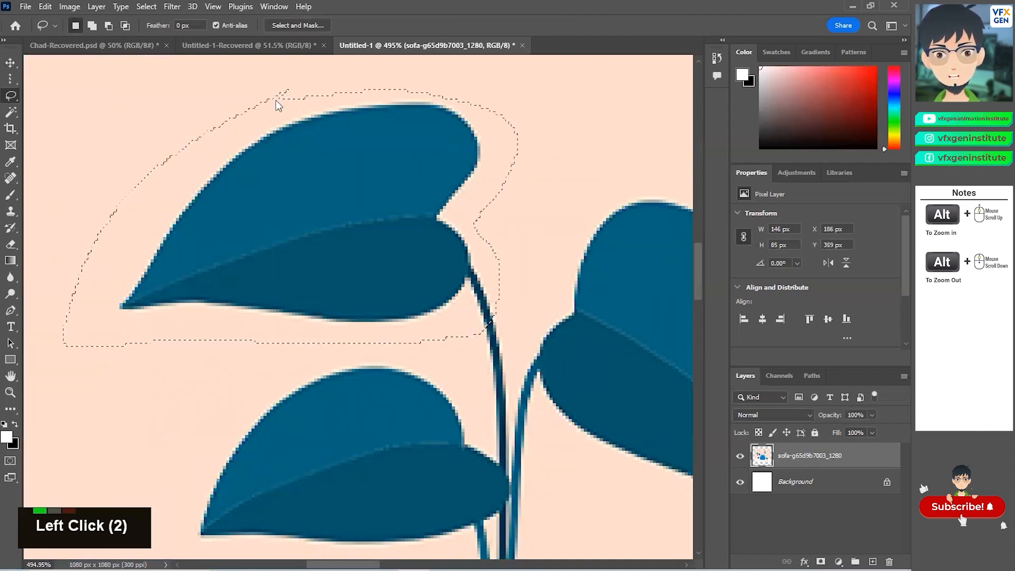
# Step: Switch to the Polygonal Lasso tool and outline a four-sided selection about 360 × 168 px on the wall above the plant
pyautogui.rightClick(11, 97)
pyautogui.click(49, 105)
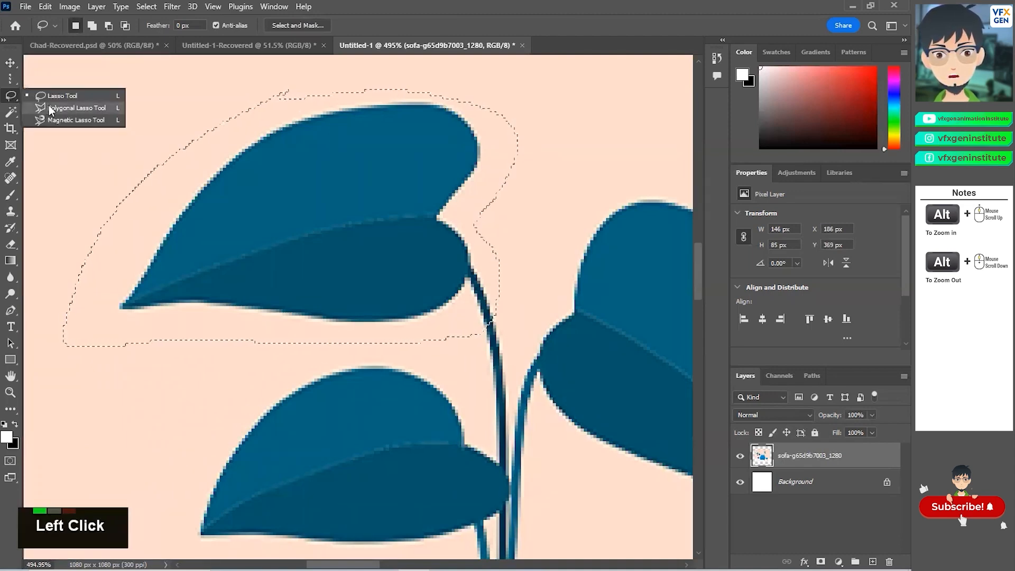
pyautogui.keyDown('alt'); pyautogui.scroll(-13, 267, 235); pyautogui.keyUp('alt')
pyautogui.keyDown('alt'); pyautogui.scroll(-4, 286, 276); pyautogui.keyUp('alt')
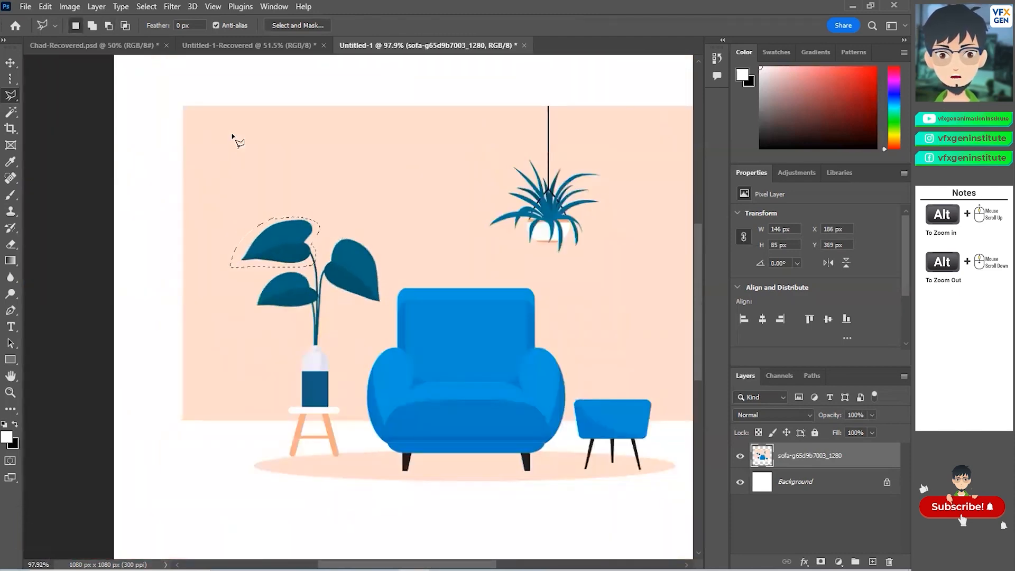
pyautogui.click(227, 217)
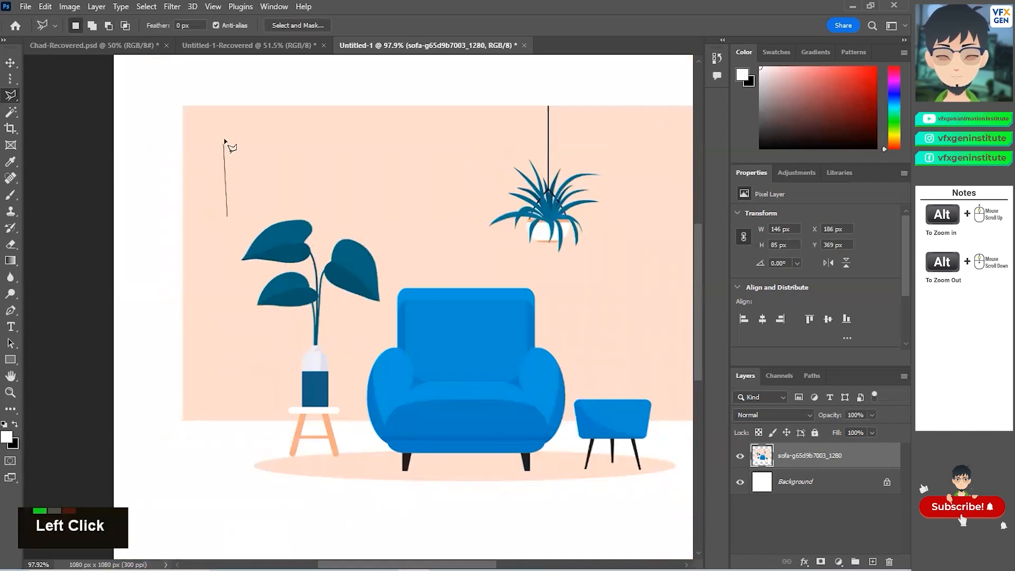
pyautogui.click(229, 130)
pyautogui.click(439, 117)
pyautogui.click(451, 221)
pyautogui.click(228, 217)
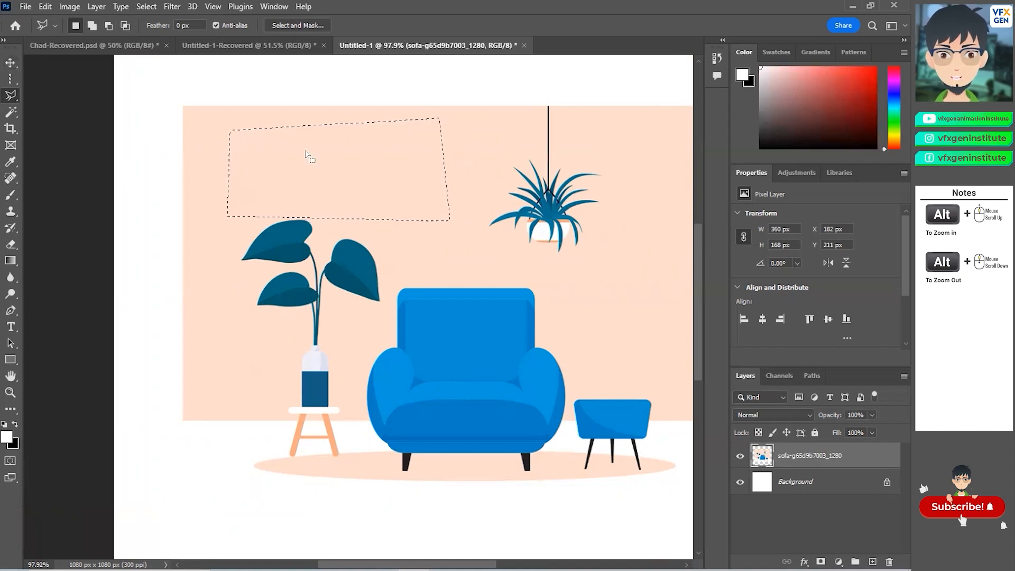
# Step: With the sofa layer active, paint white Brush strokes inside the polygonal selection
pyautogui.click(763, 455)
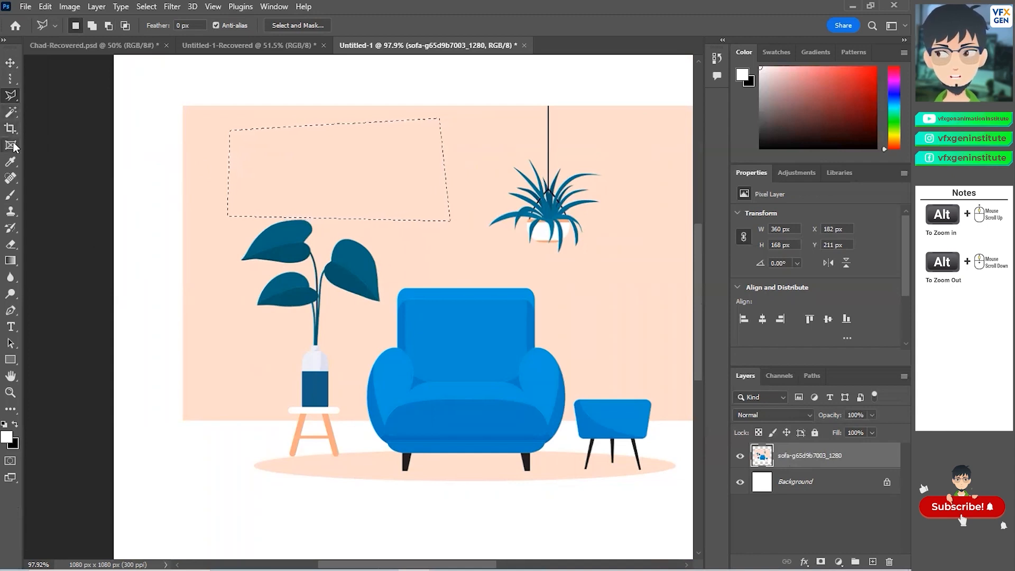
pyautogui.click(8, 197)
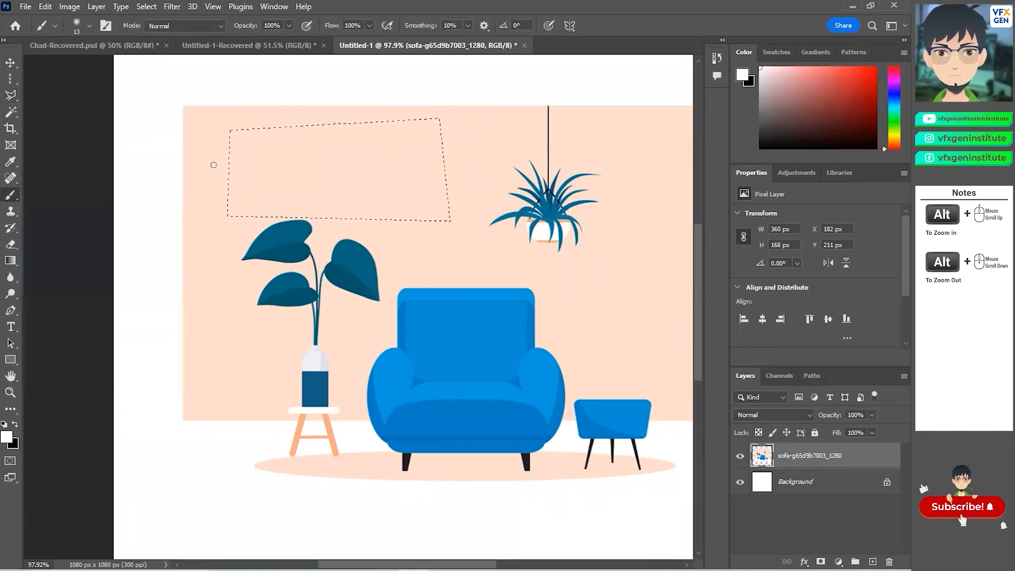
pyautogui.doubleClick(252, 158)
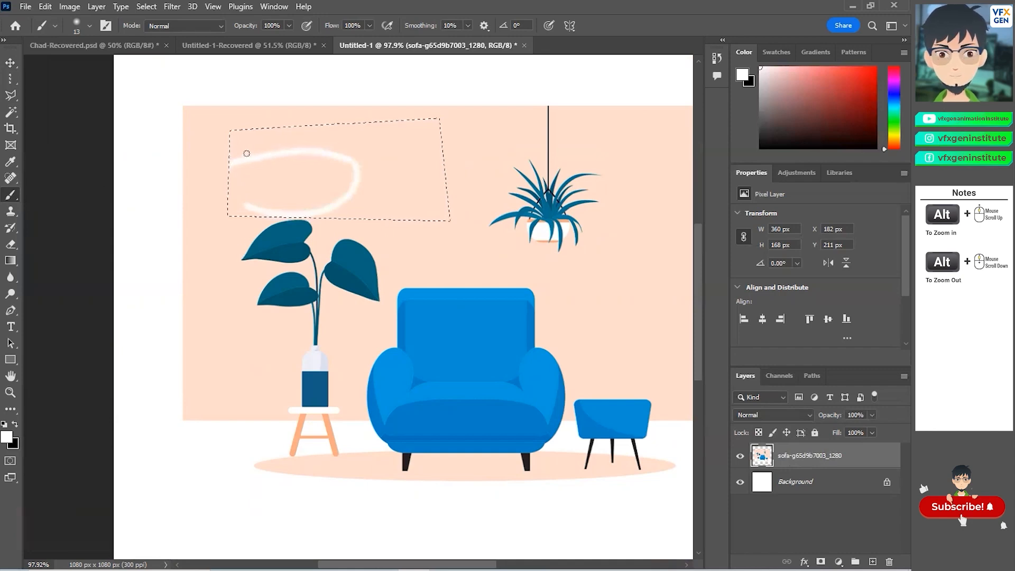
pyautogui.moveTo(477, 123)
pyautogui.mouseDown()
pyautogui.moveTo(372, 147)
pyautogui.moveTo(322, 187)
pyautogui.moveTo(257, 215)
pyautogui.moveTo(301, 135)
pyautogui.moveTo(417, 189)
pyautogui.moveTo(492, 164)
pyautogui.mouseUp()
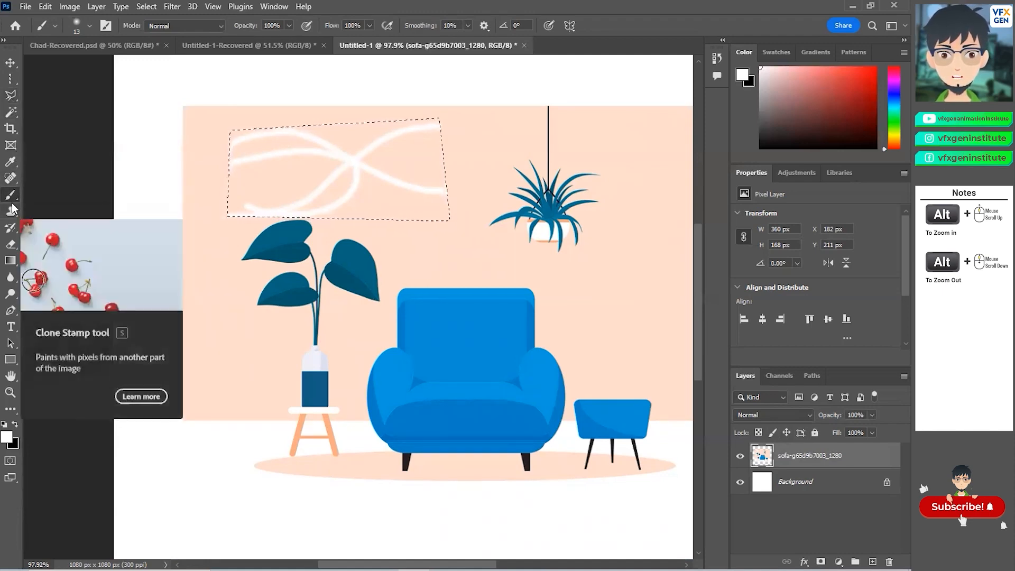
# Step: Switch to the Eraser tool and erase the left part of the painted strokes inside the selection
pyautogui.click(13, 245)
pyautogui.click(220, 162)
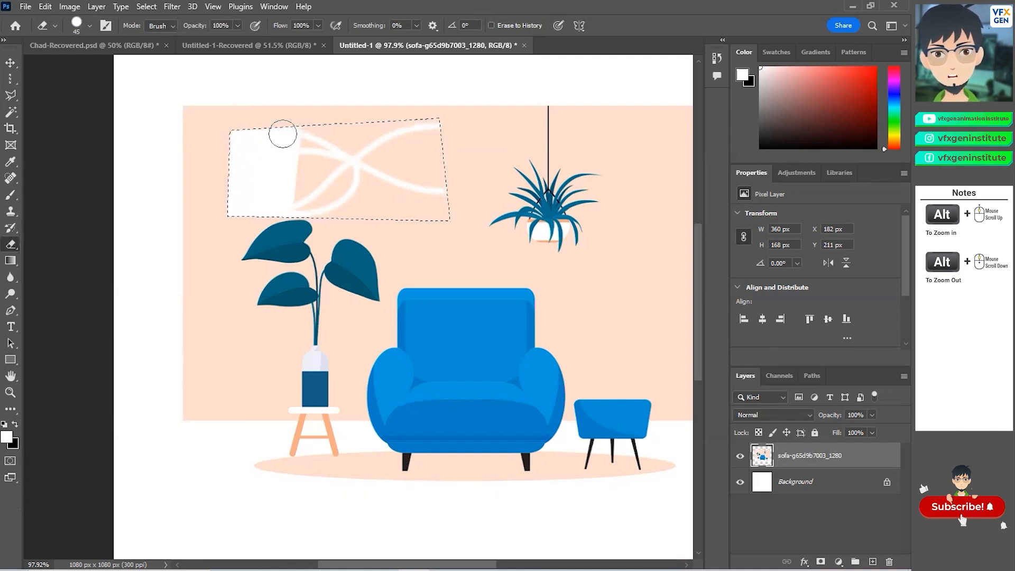
# Step: Open the selection tool group to choose another selection tool
pyautogui.rightClick(14, 82)
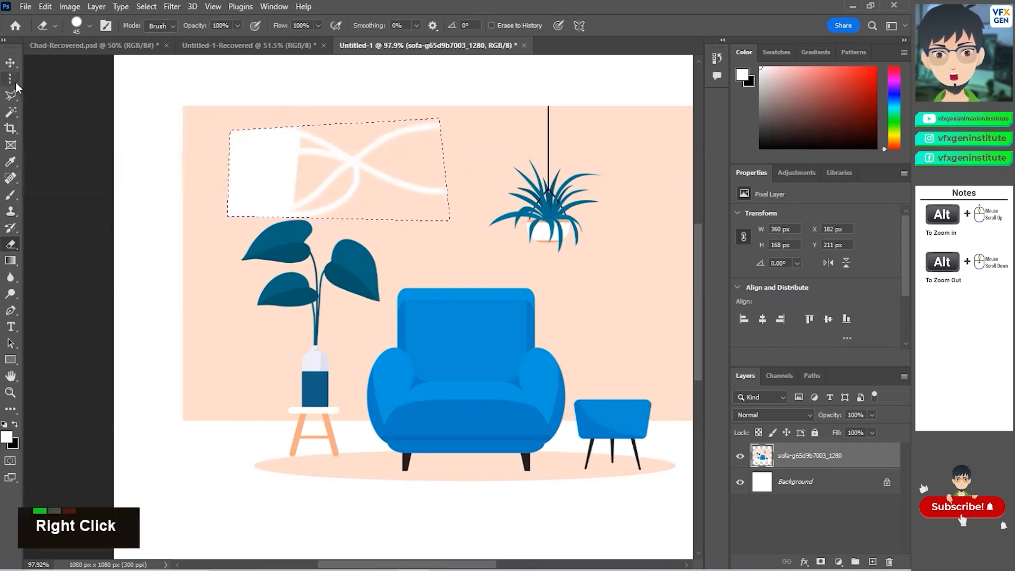